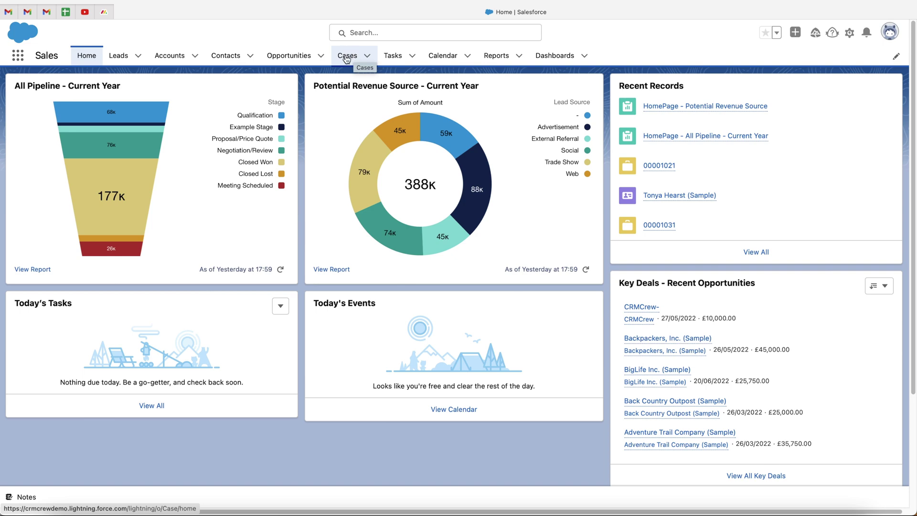
Open the Cases list and look through the records in the All Cases view.
left_click(346, 56)
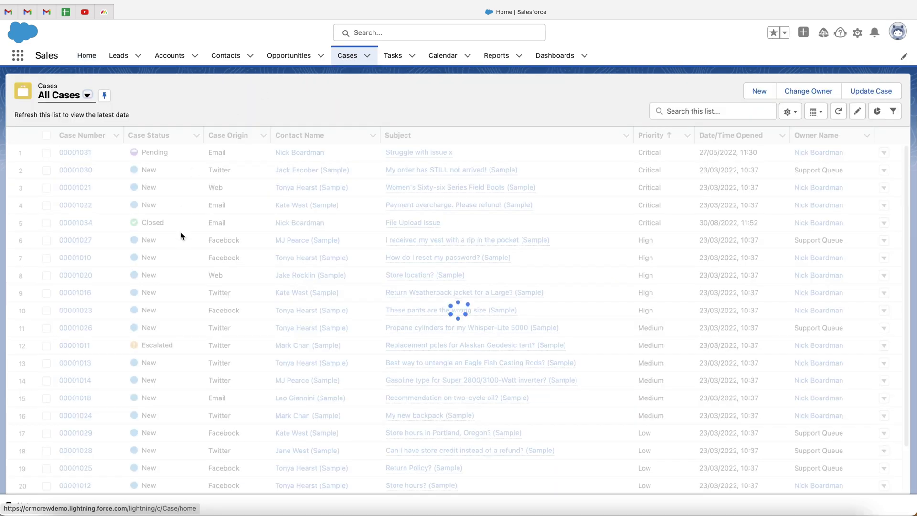
scroll(229, 298, "down", 3)
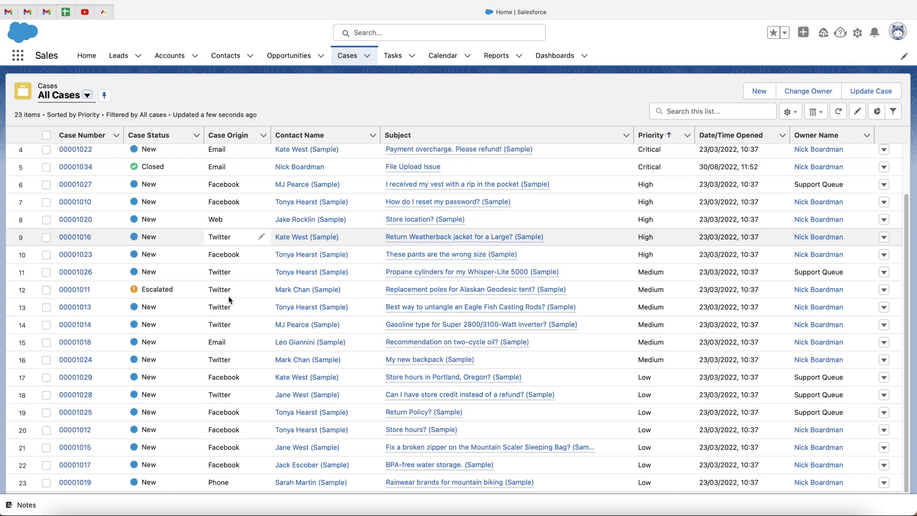
scroll(229, 296, "up", 3)
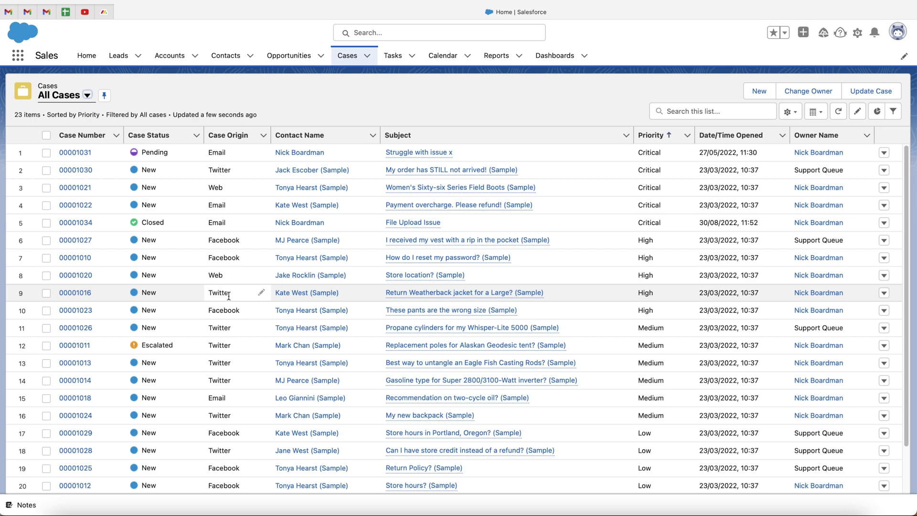
Start a new case list view and name it Example View.
left_click(796, 113)
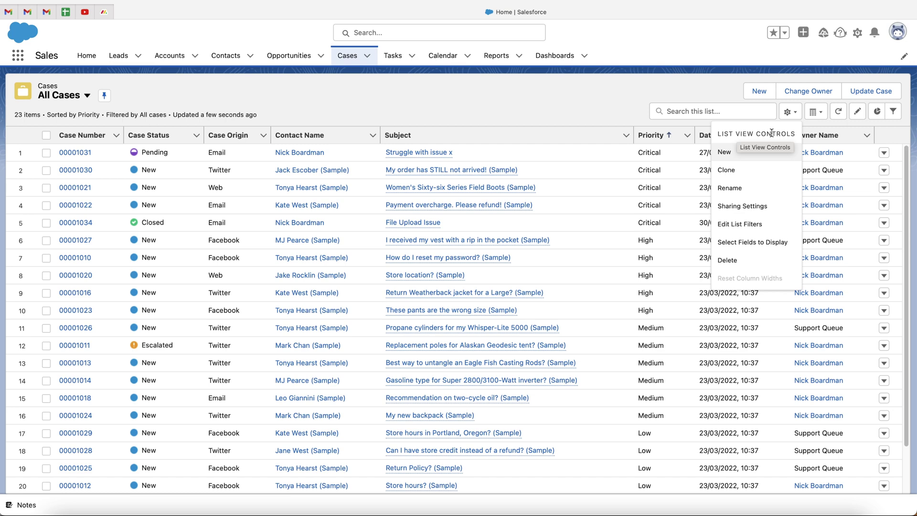
left_click(726, 153)
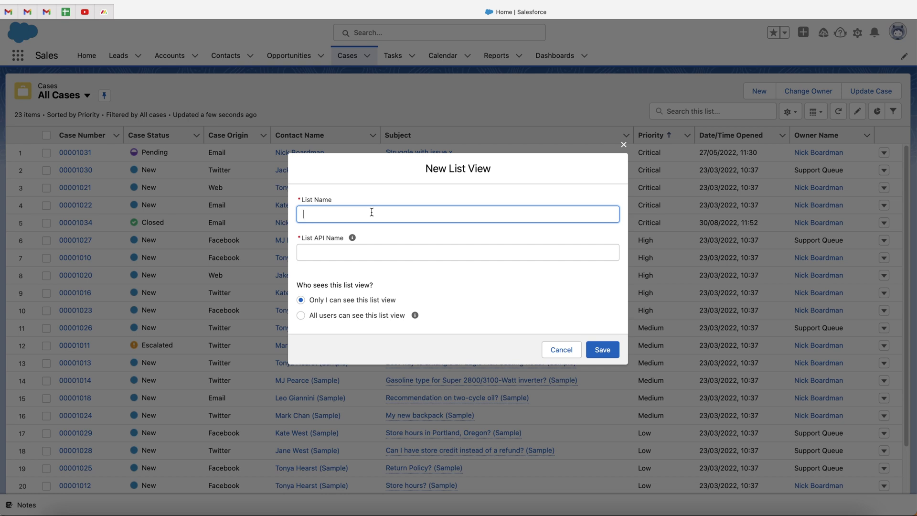
type("Example View")
left_click(442, 301)
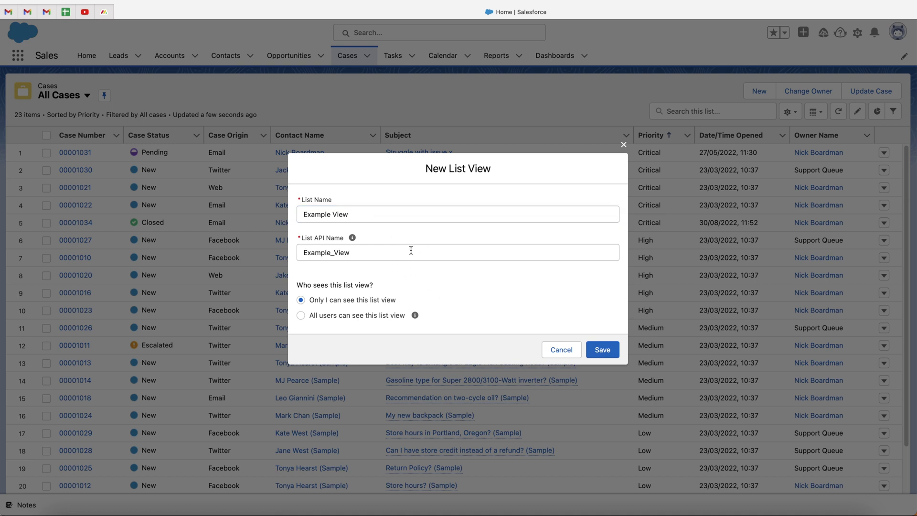
mouse_move(352, 238)
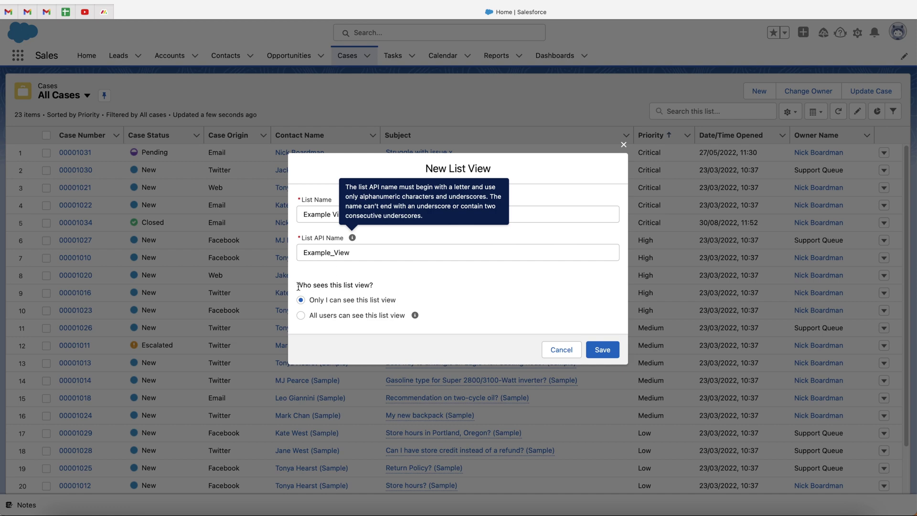
Make the new list view visible to all users and save it.
left_click_drag(298, 286, 386, 290)
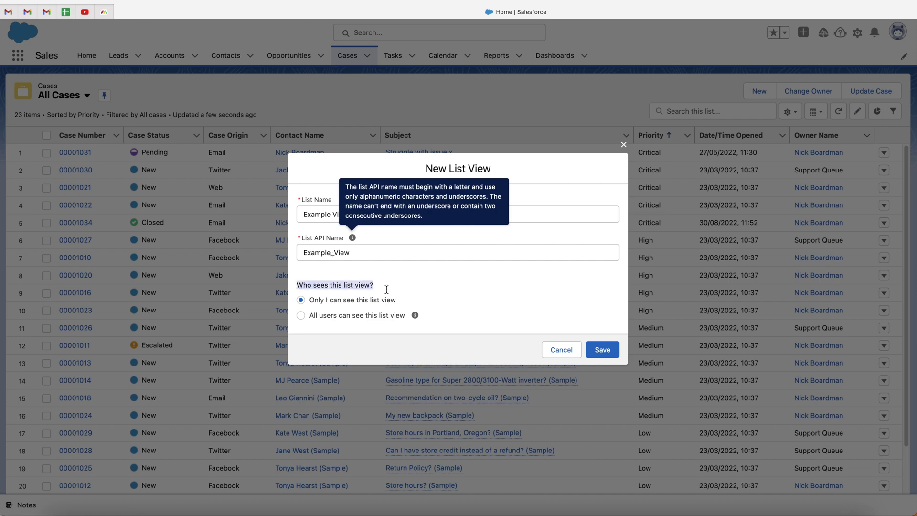
left_click(386, 280)
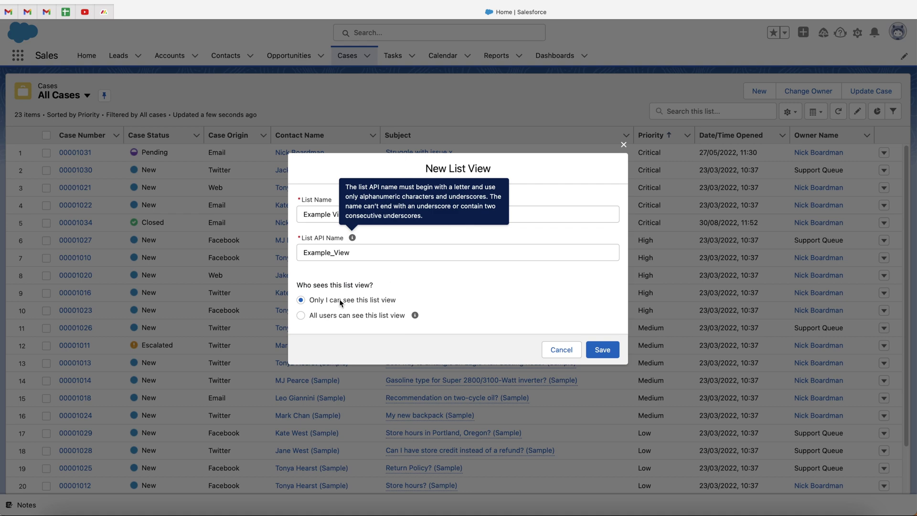
left_click(349, 317)
left_click(602, 350)
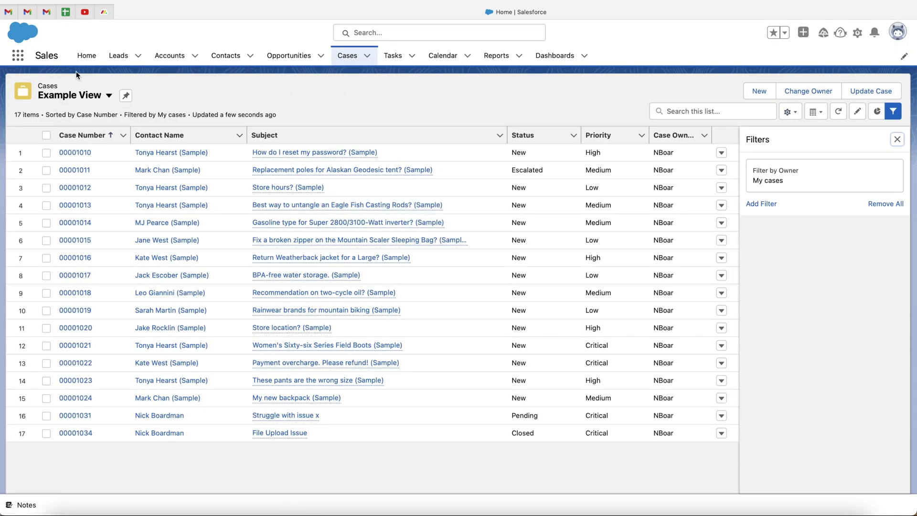
Pin Example View as the default case list and check it among the available list views.
left_click(87, 99)
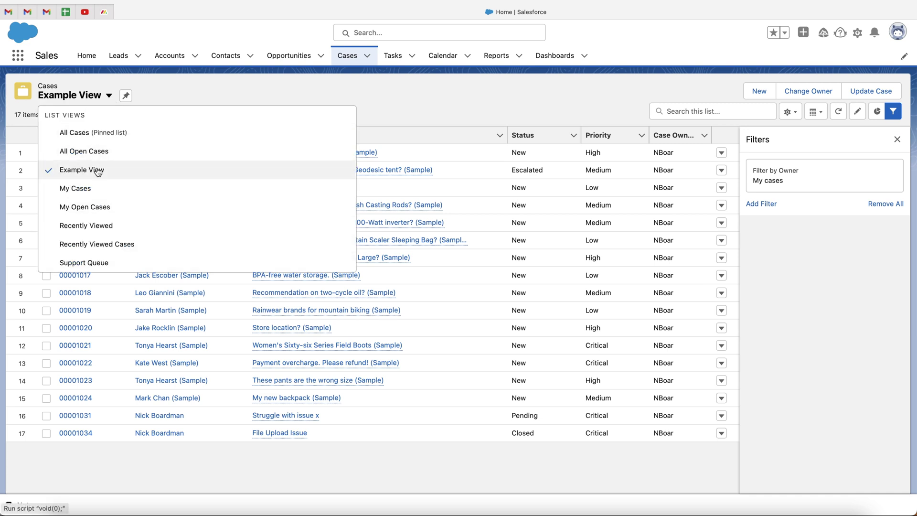
left_click(180, 89)
left_click(126, 96)
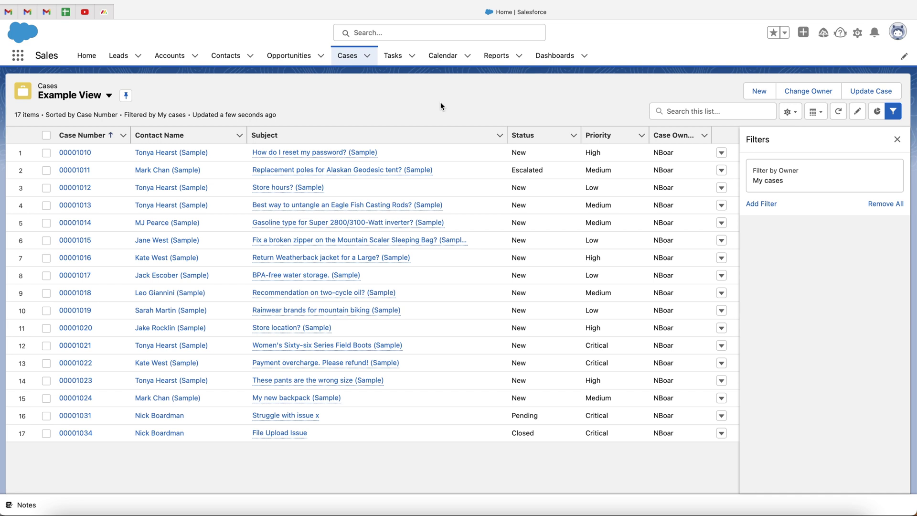
left_click(102, 98)
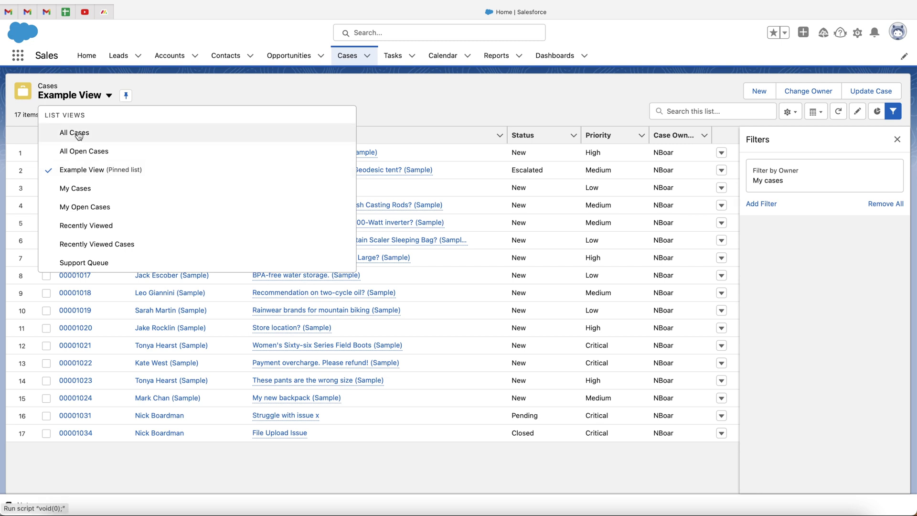
key("Escape")
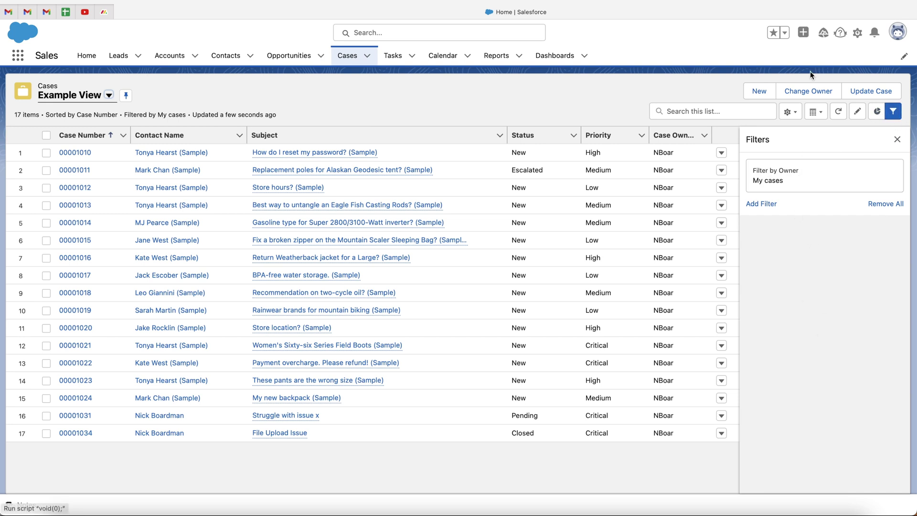
Change Example View's owner filter to All cases, save it, and look through the updated list.
left_click(893, 111)
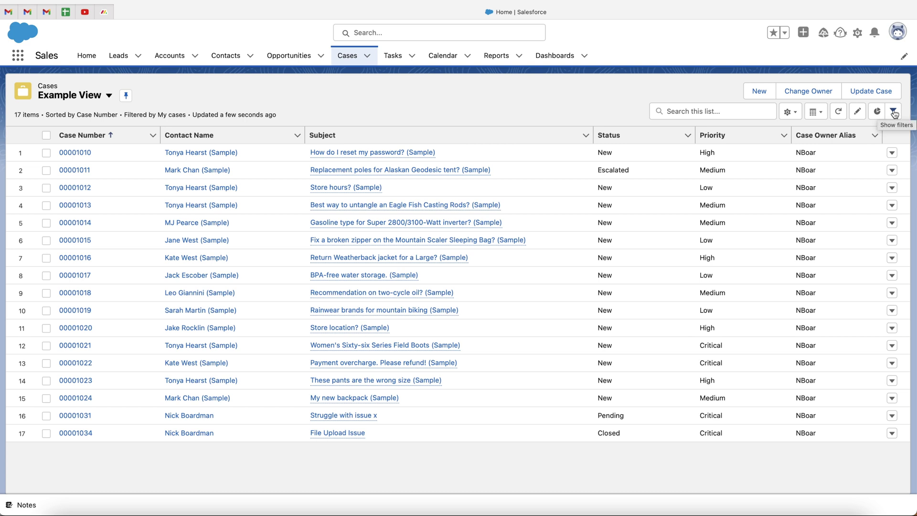
left_click(893, 111)
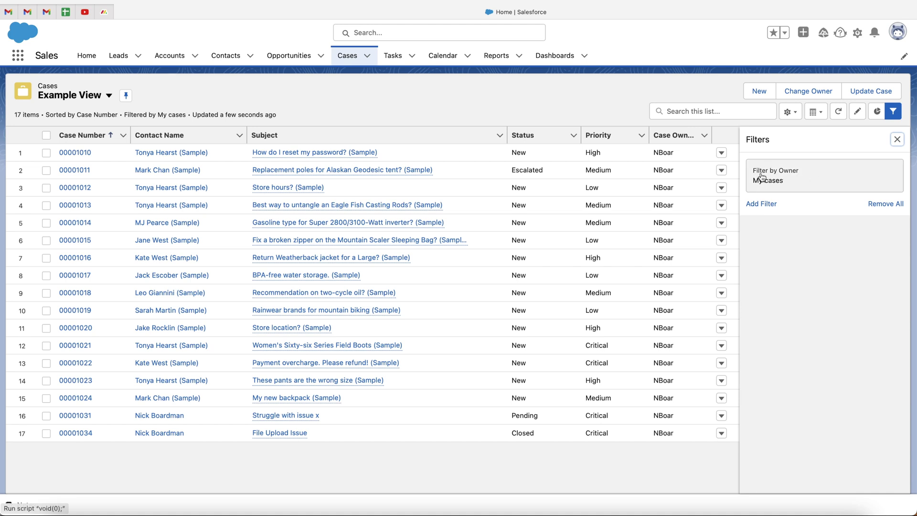
left_click(791, 179)
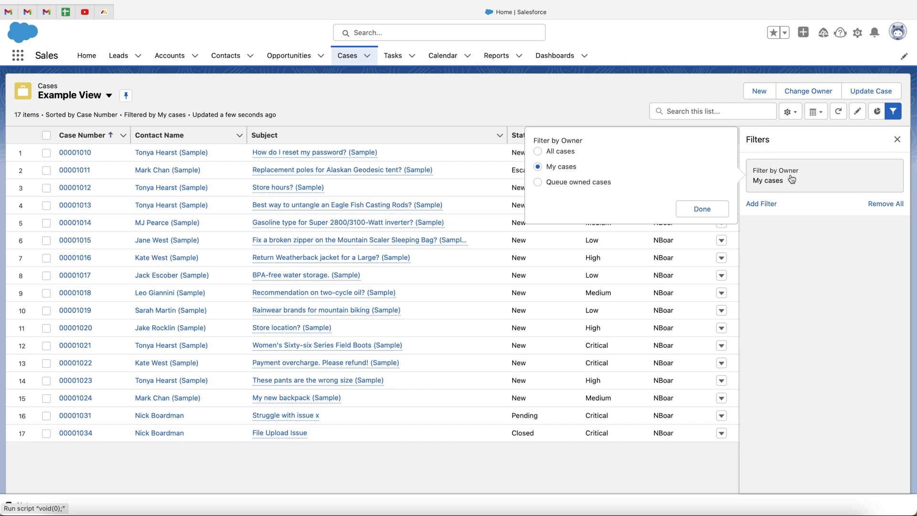
left_click(538, 153)
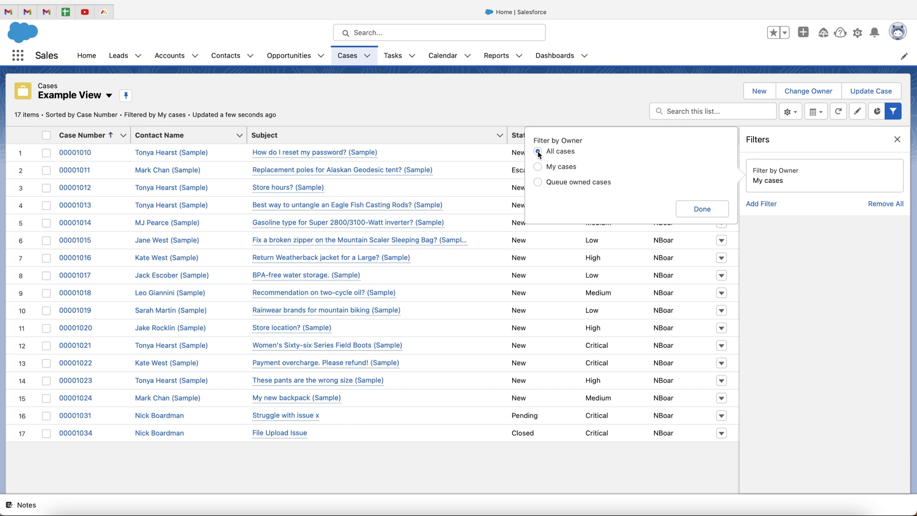
left_click(701, 209)
left_click(867, 140)
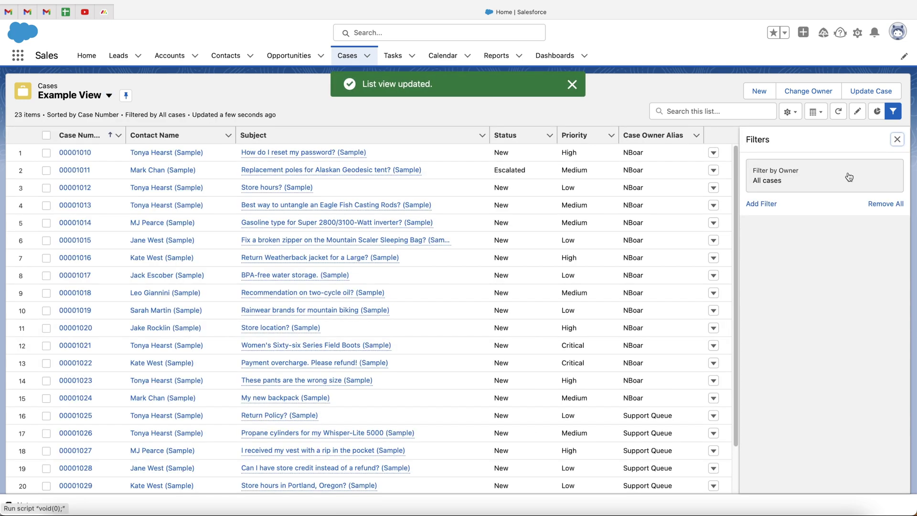
scroll(508, 264, "down", 3)
scroll(508, 264, "up", 3)
scroll(508, 265, "up", 1)
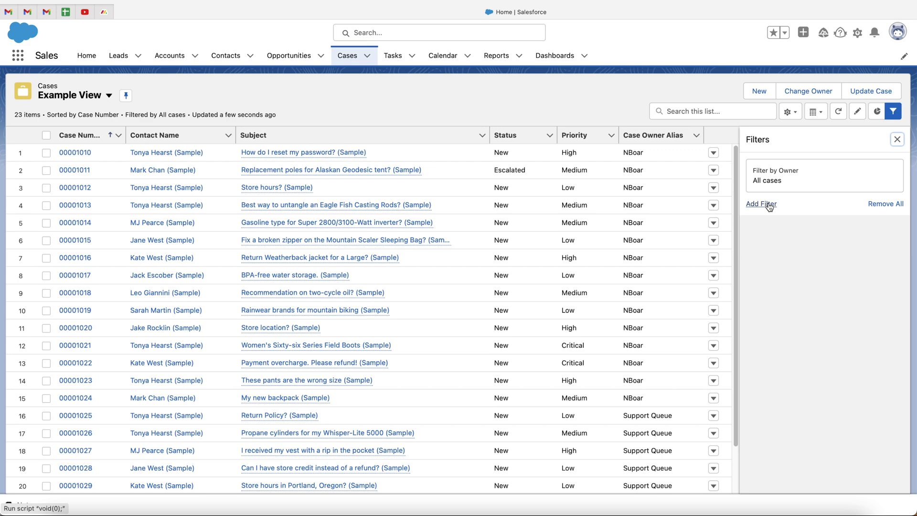
scroll(470, 270, "down", 2)
scroll(471, 270, "up", 2)
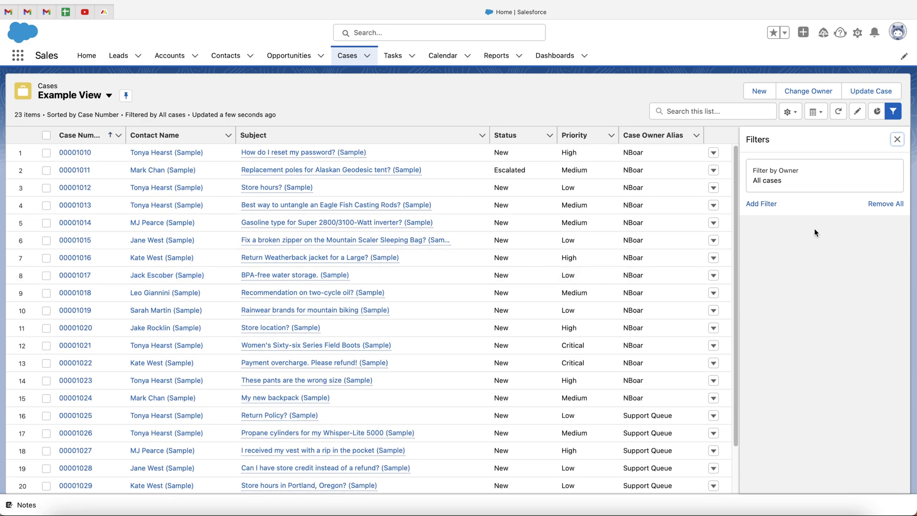
Add a new filter to Example View and choose Status as its field.
left_click(755, 206)
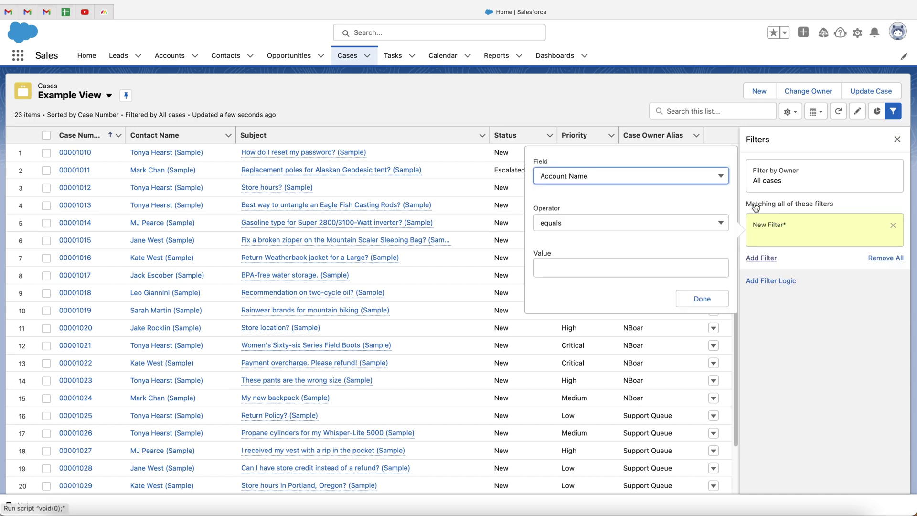
left_click(616, 180)
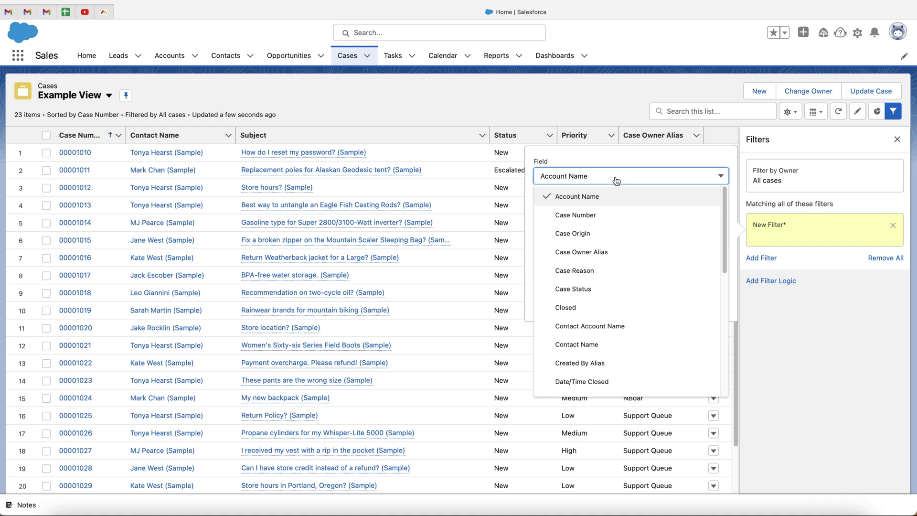
scroll(606, 245, "down", 3)
scroll(605, 245, "down", 2)
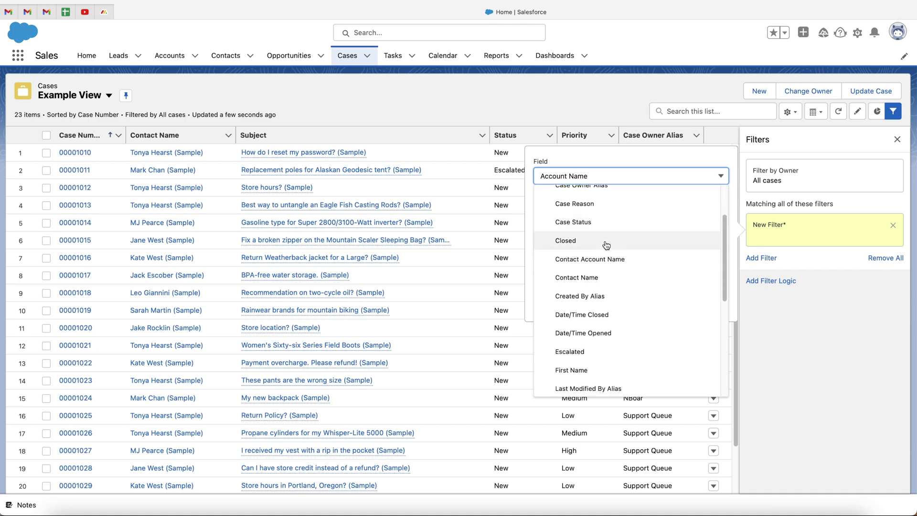
scroll(602, 275, "down", 3)
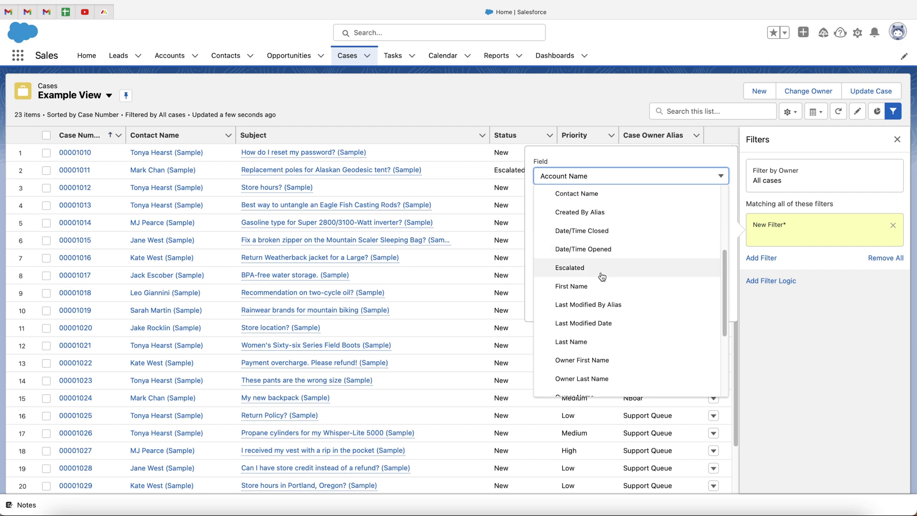
scroll(602, 277, "down", 2)
scroll(602, 277, "up", 3)
scroll(602, 277, "up", 3)
scroll(601, 277, "up", 1)
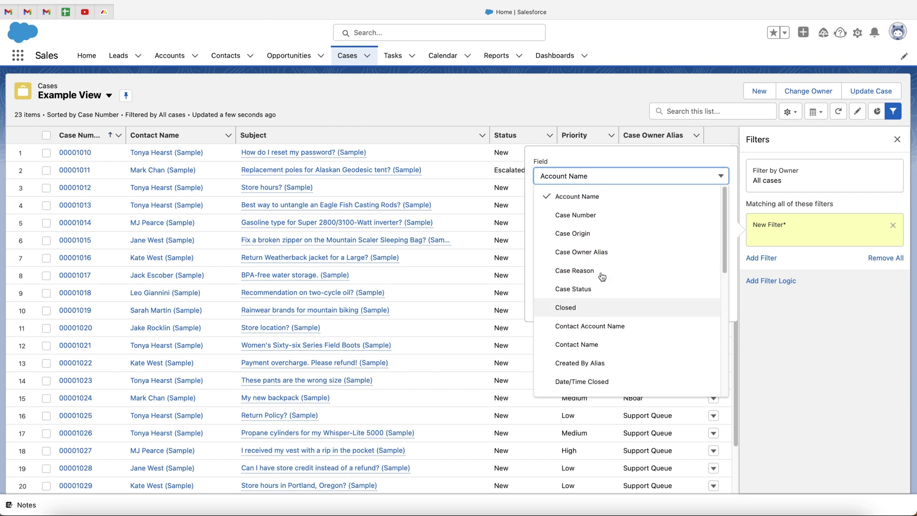
key("s")
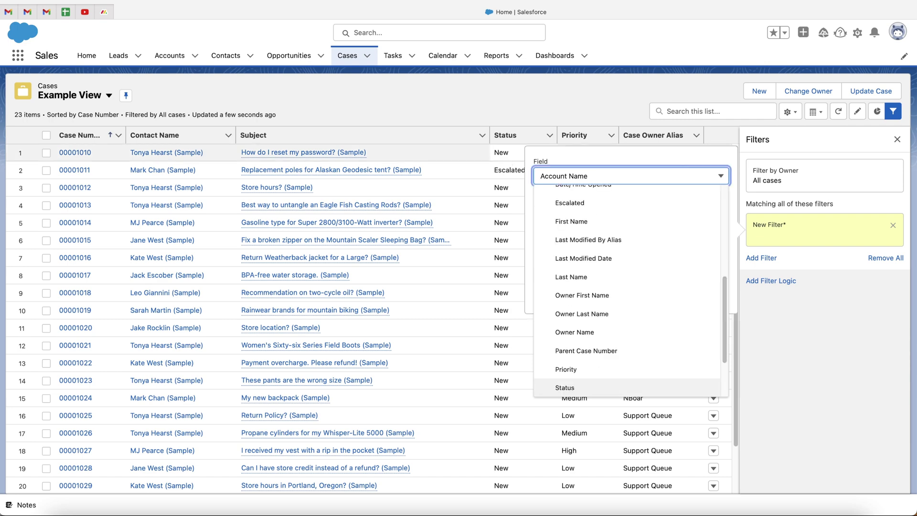
key("Return")
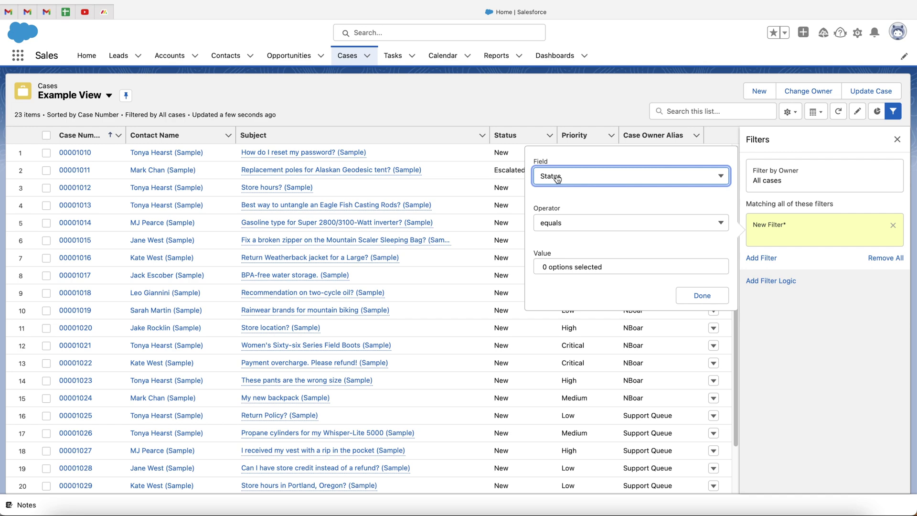
Set the Status filter's operator to equals and its value to New, and save the list view.
left_click(550, 223)
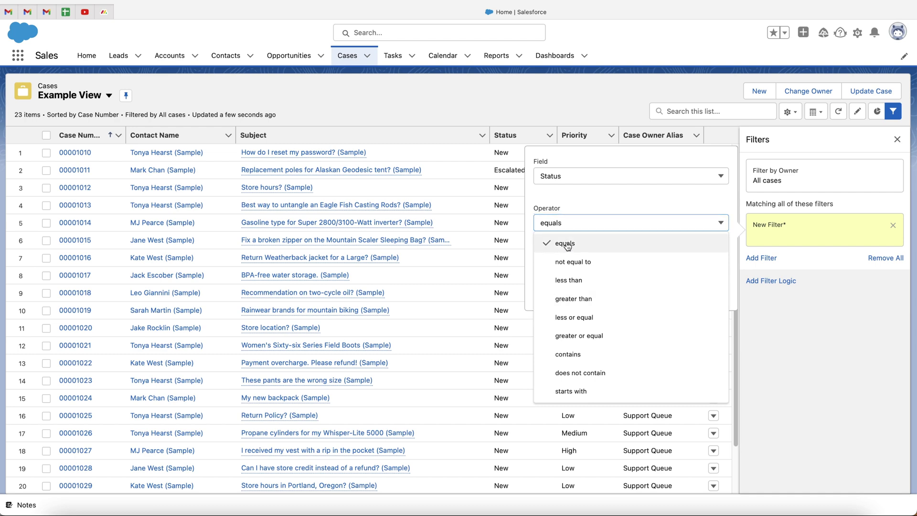
left_click(567, 245)
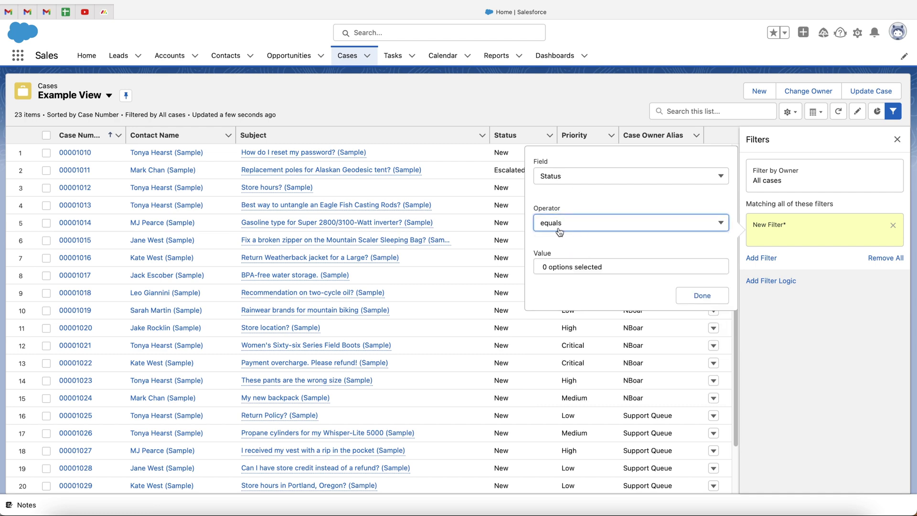
left_click(569, 269)
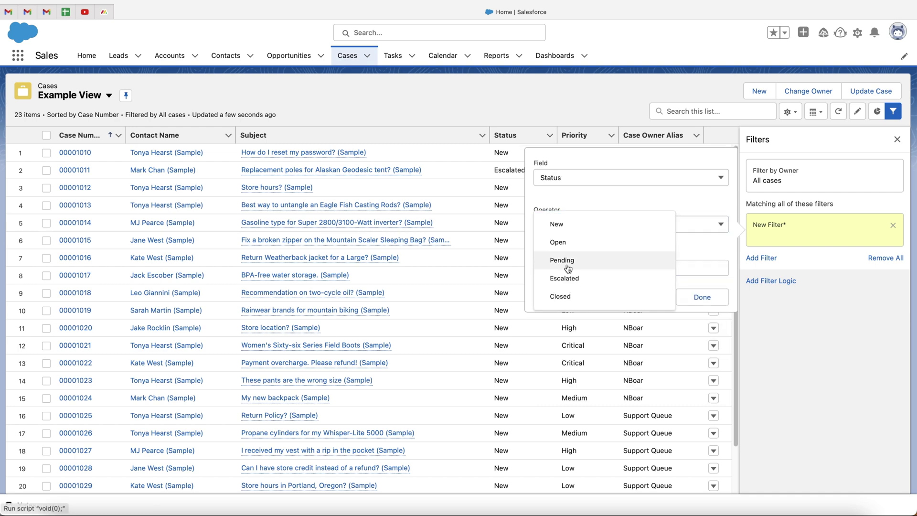
left_click(564, 227)
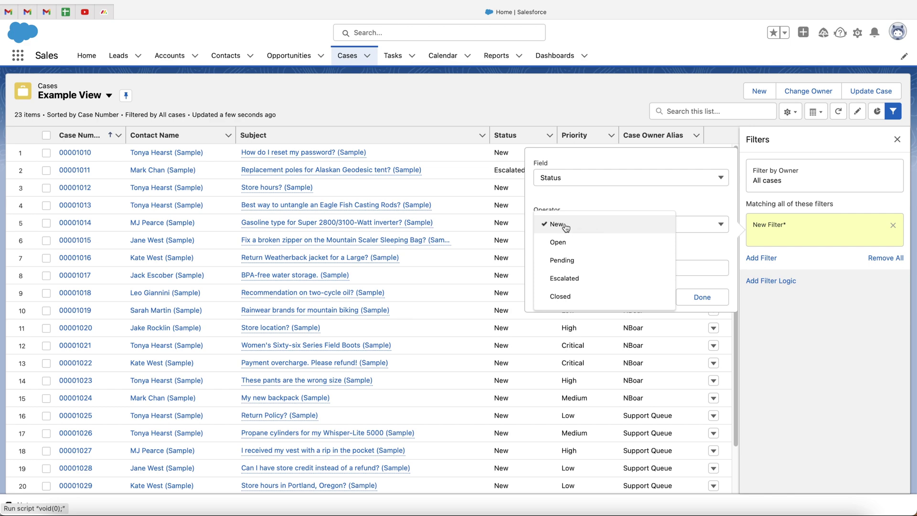
left_click(708, 297)
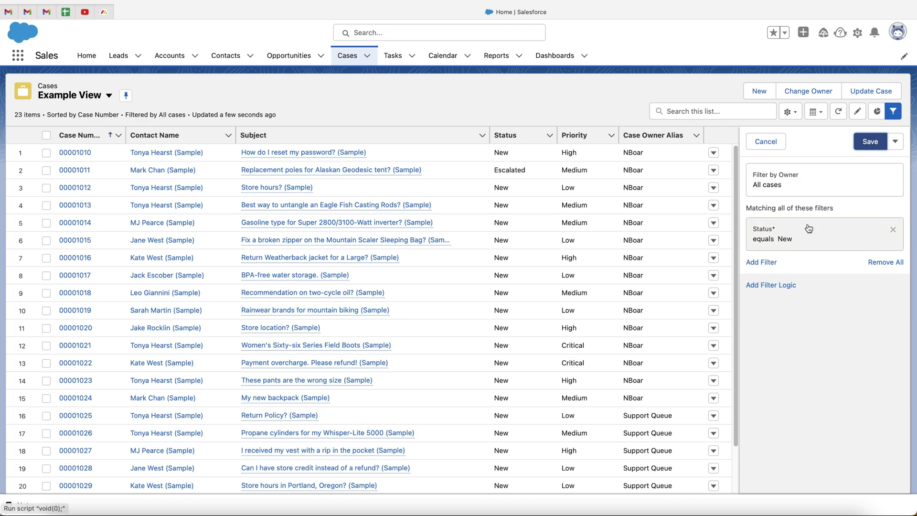
left_click(869, 142)
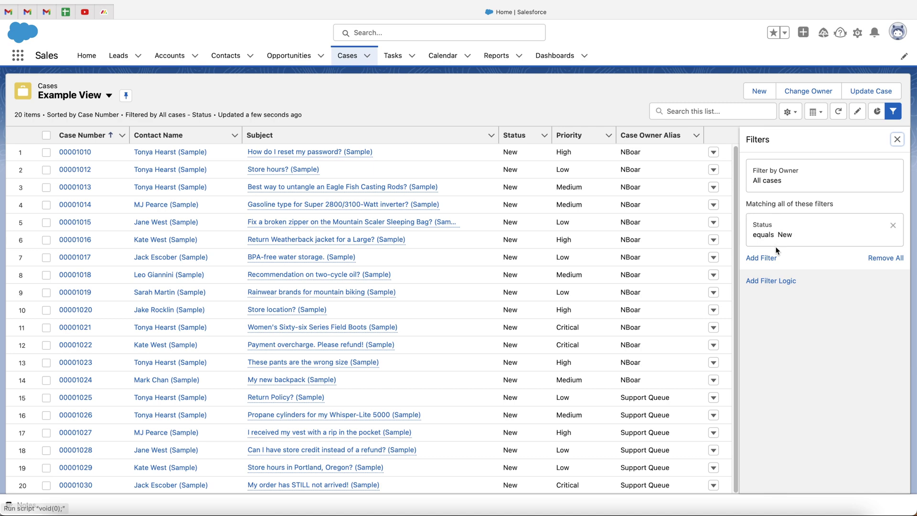
Add a second filter to Example View where Case Reason equals New problem, and save the list view.
left_click(767, 259)
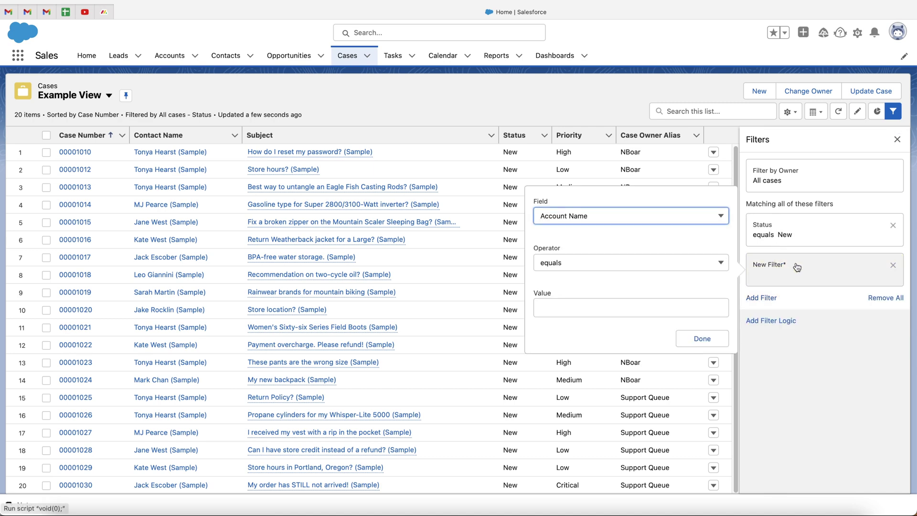
left_click(679, 216)
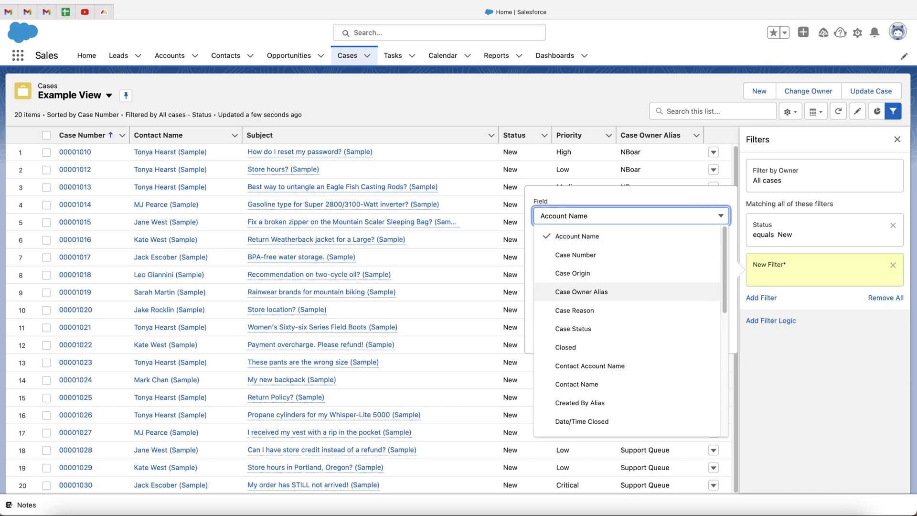
left_click(575, 310)
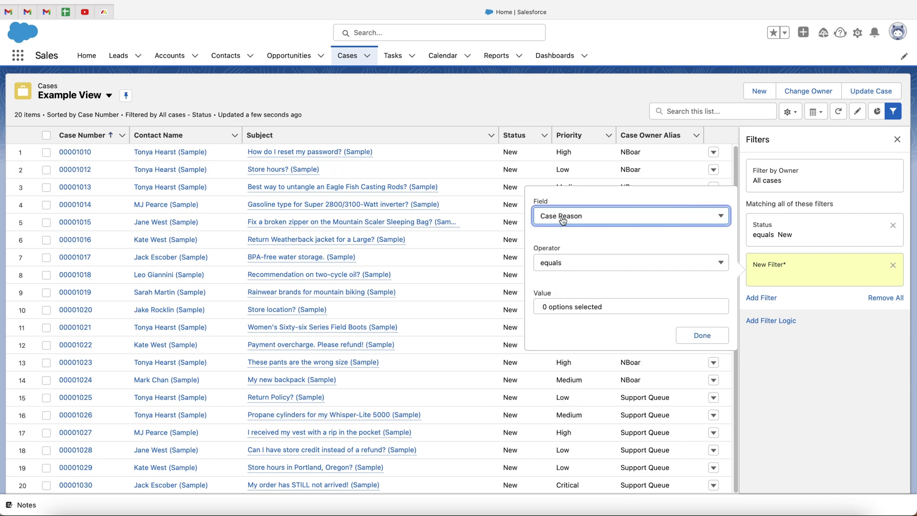
left_click(554, 307)
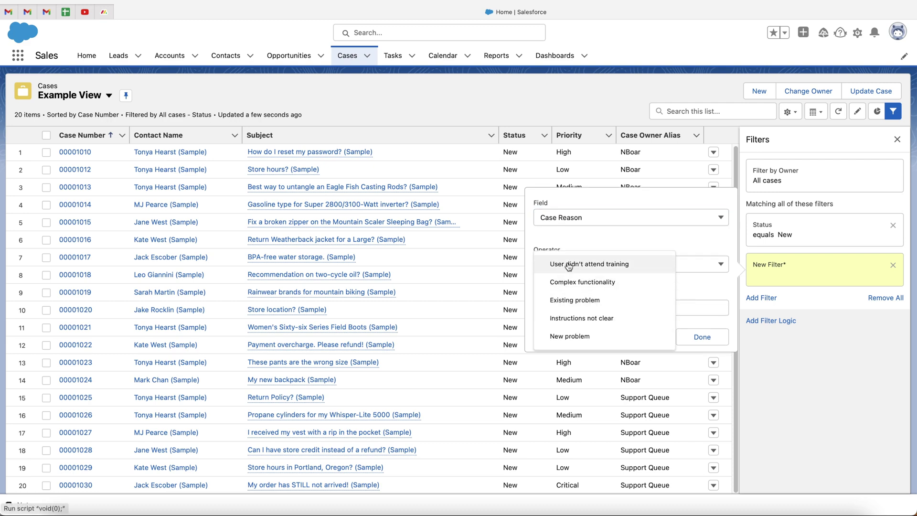
left_click(559, 335)
left_click(633, 230)
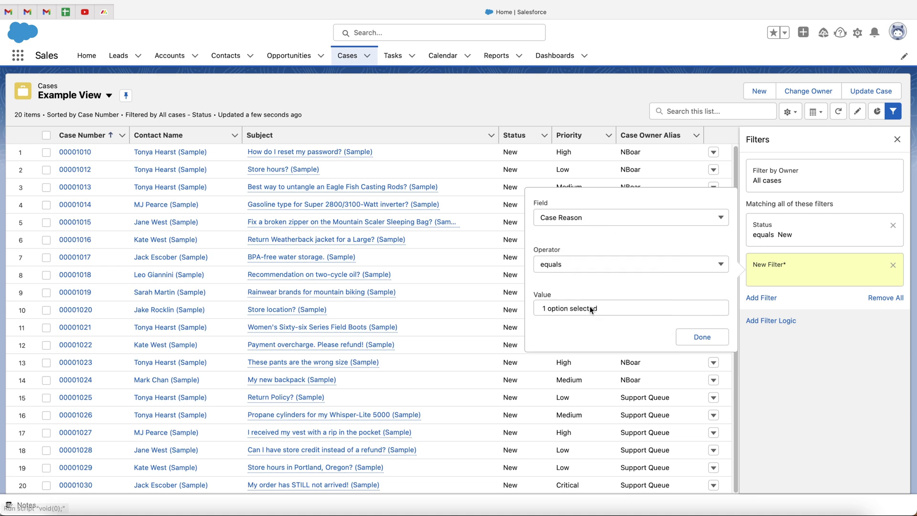
left_click(574, 305)
left_click(678, 283)
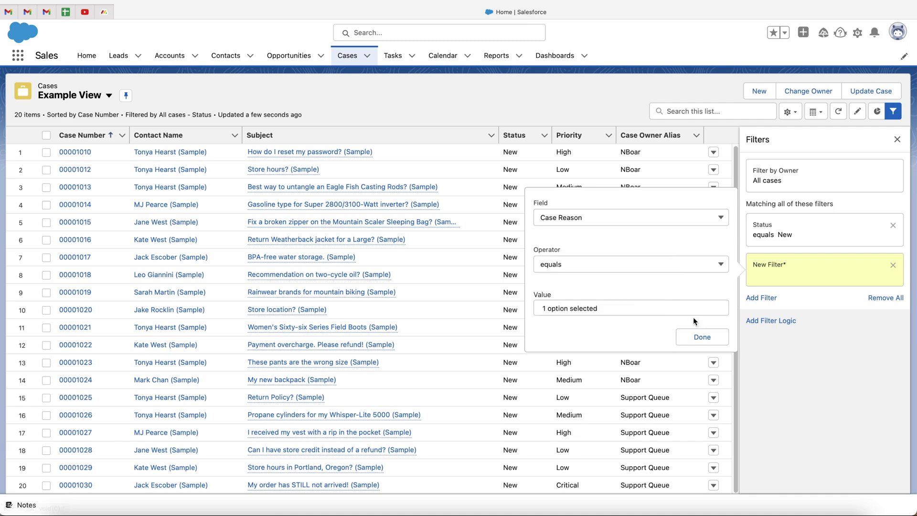
left_click(702, 336)
left_click(872, 142)
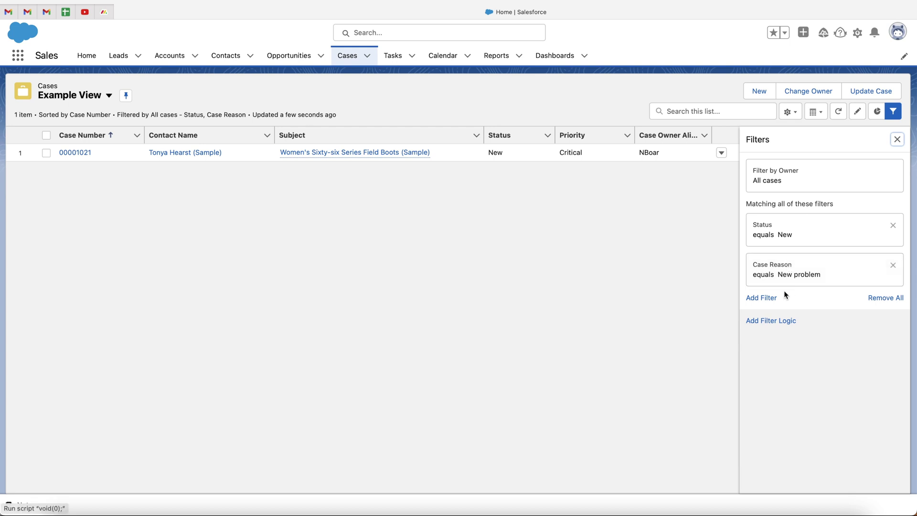
Add filter logic 1 OR 2 to Example View, save it, and look through the updated case list.
left_click(780, 323)
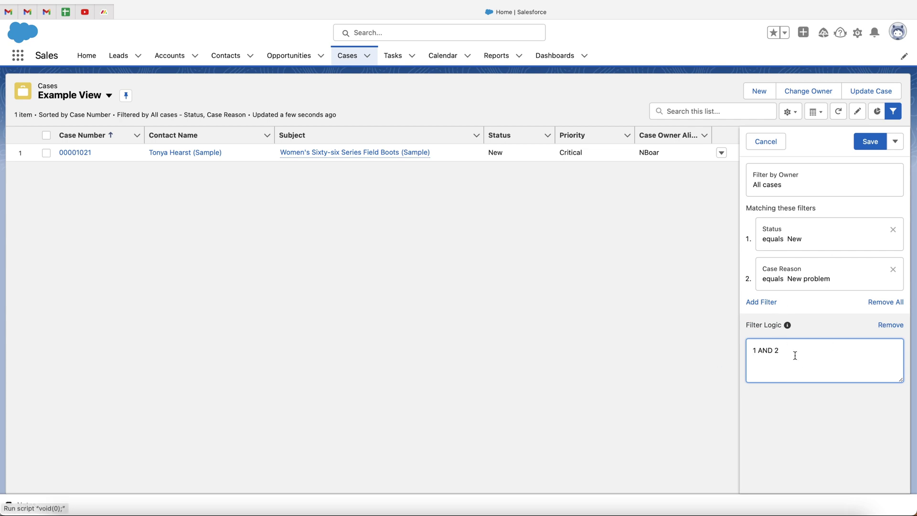
double_click(766, 350)
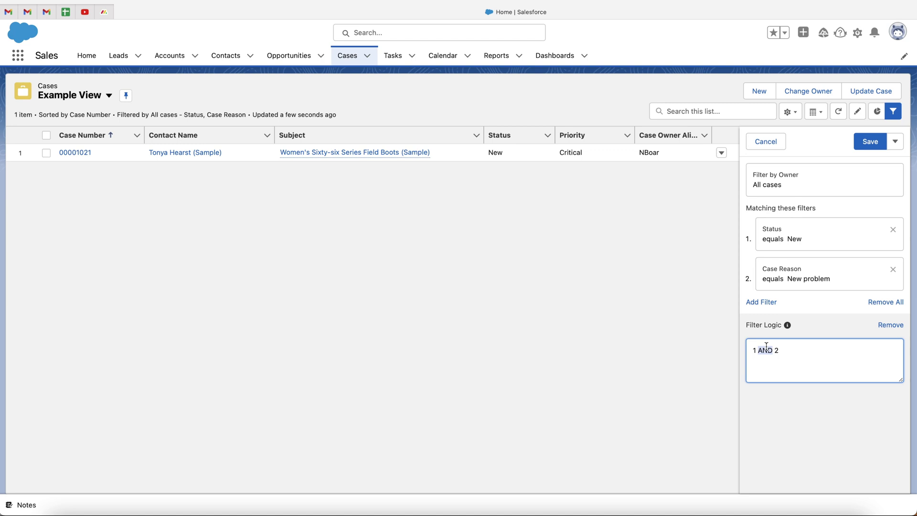
type("OR")
left_click(868, 143)
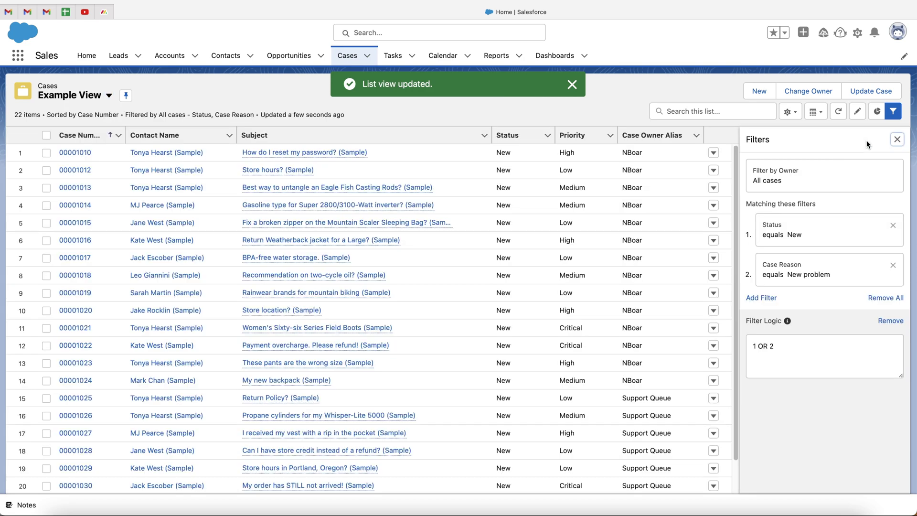
scroll(531, 164, "down", 2)
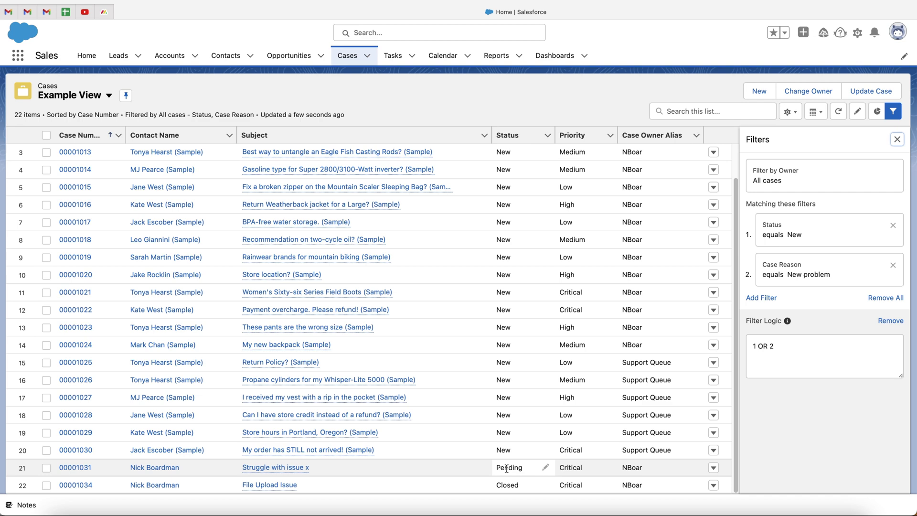
scroll(485, 312, "up", 2)
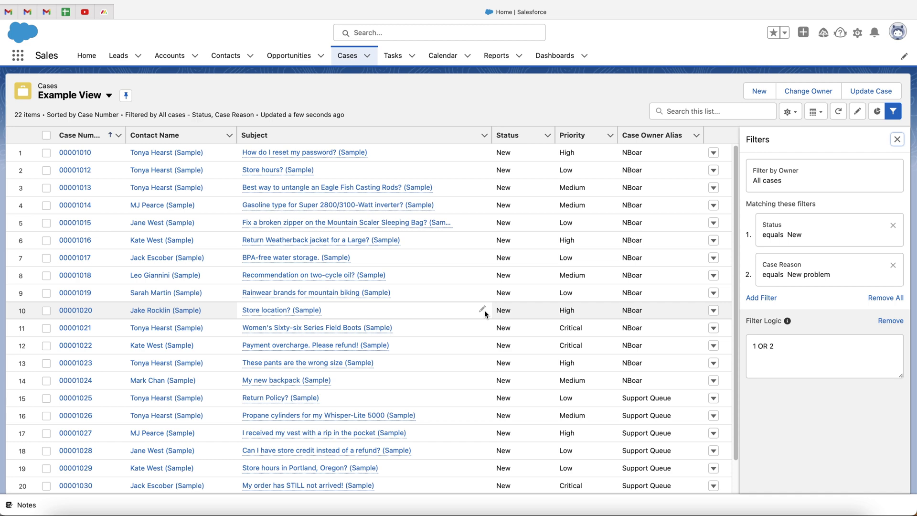
Change the filter logic to 1 AND 2 and save the list view.
left_click(761, 346)
double_click(762, 345)
type("AND")
left_click(893, 141)
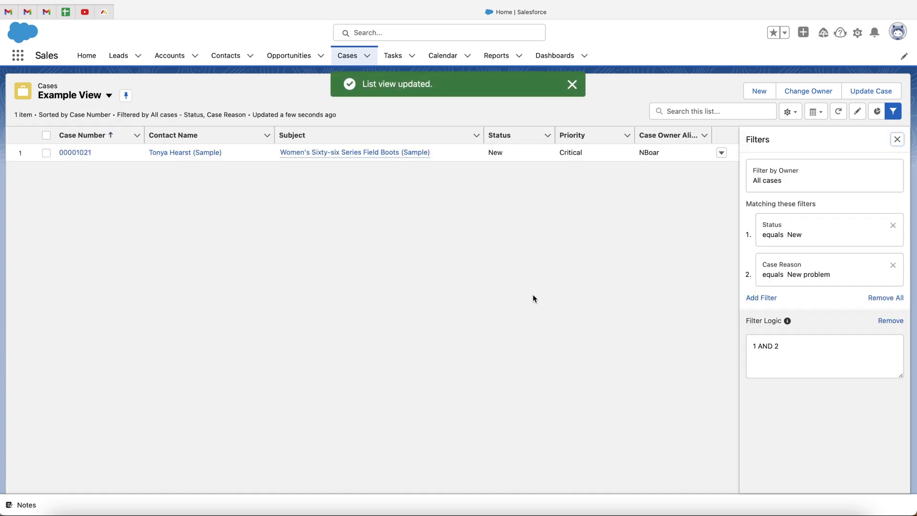
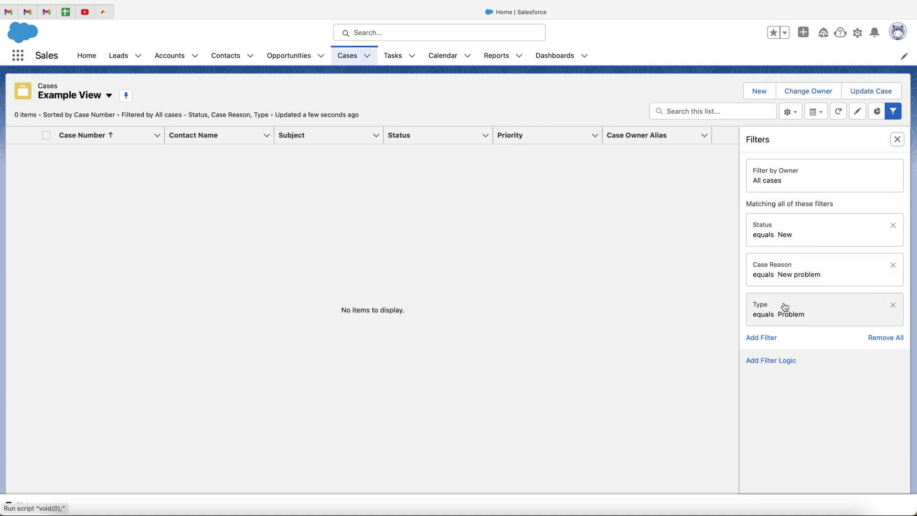
Add filter logic 1 AND (2 OR 3) to combine the Status, Case Reason and Type filters, and save the list view.
left_click(781, 362)
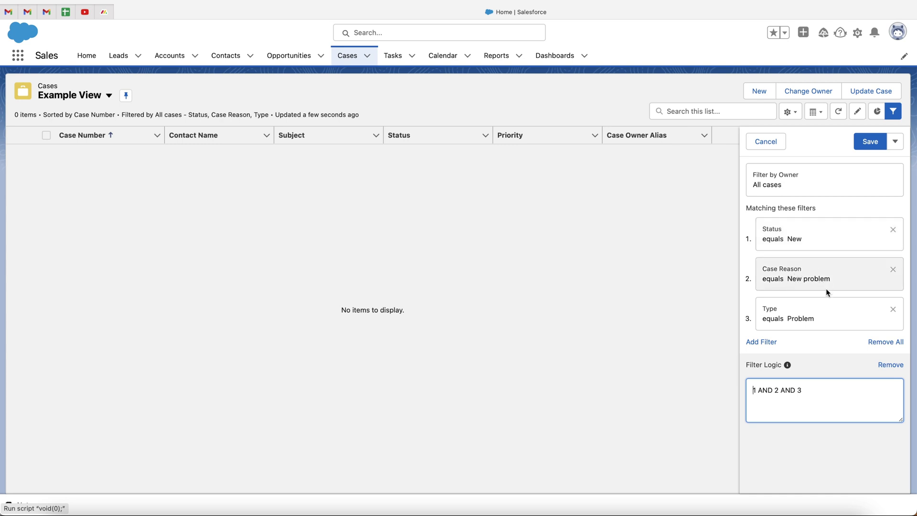
left_click(775, 387)
type("(")
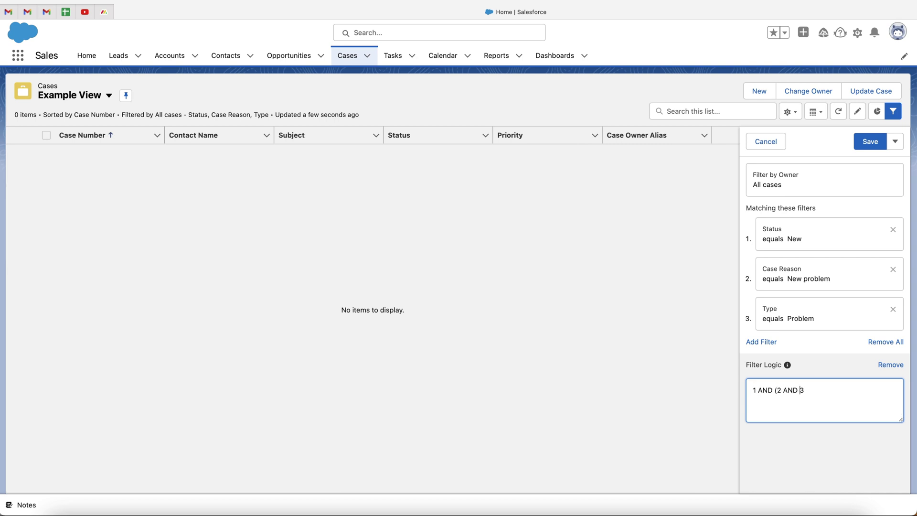
type(")")
double_click(790, 389)
type("OR")
left_click(871, 142)
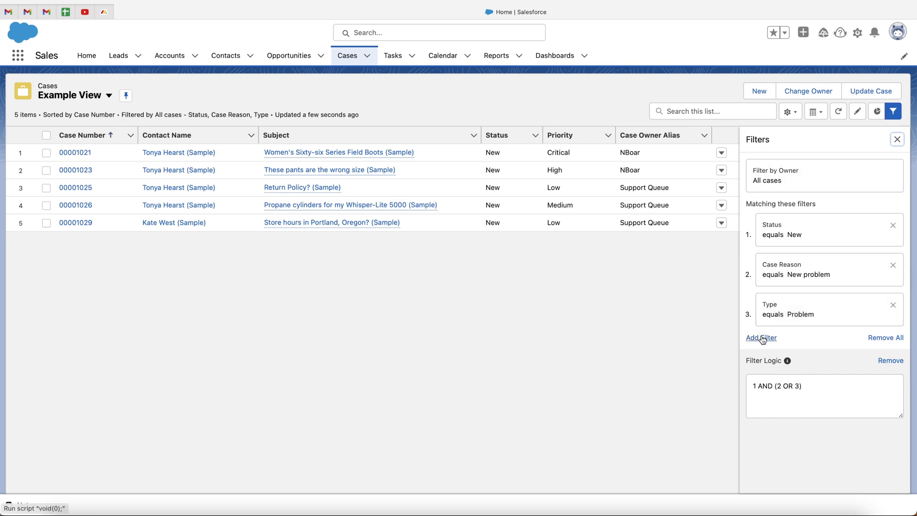
Try extending the filter logic to 1 AND (2 OR 3) AND 4, remove the filter logic, and save the list view.
left_click(813, 386)
type("AND")
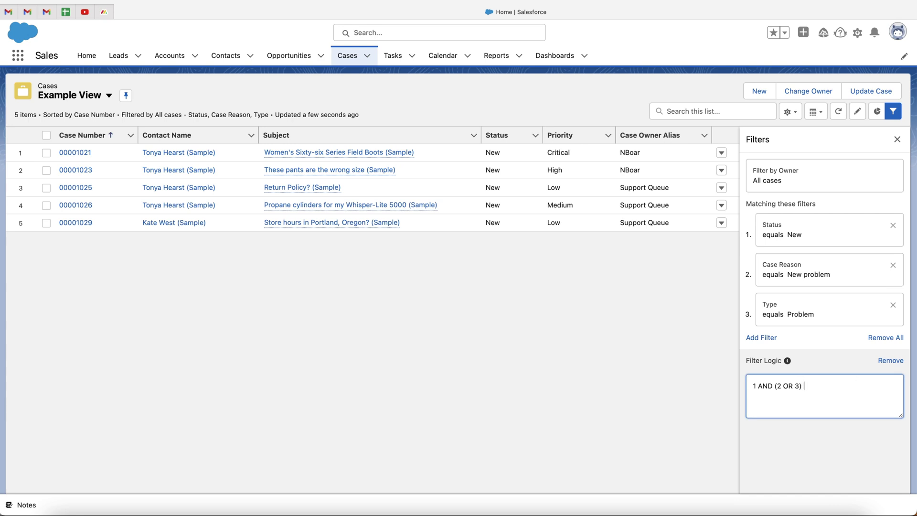
type(" 4")
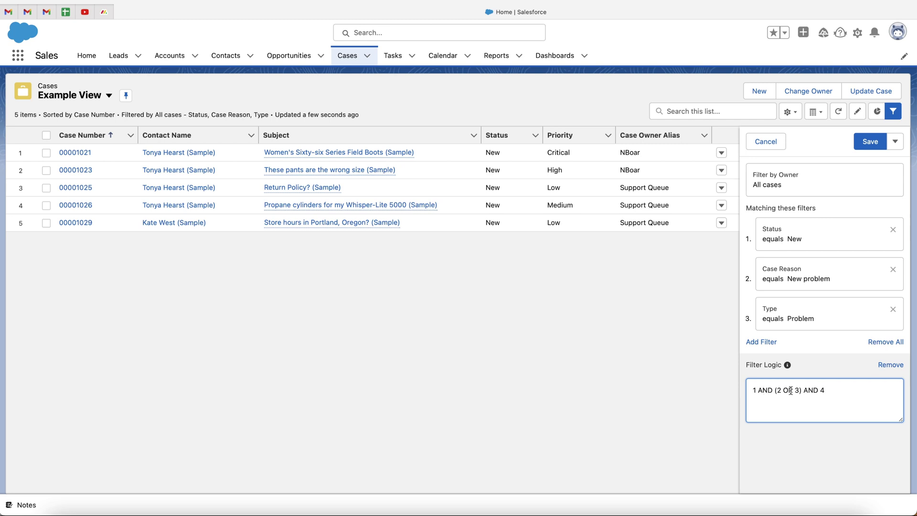
left_click(884, 365)
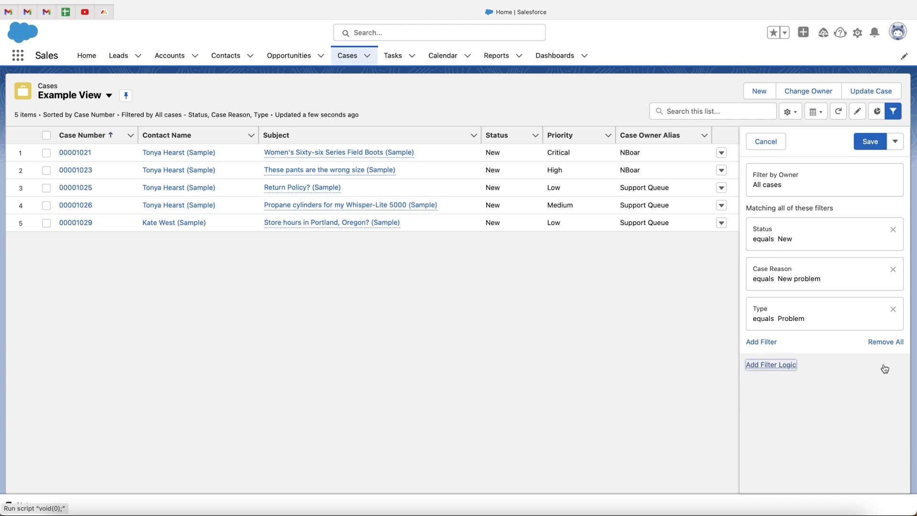
left_click(875, 141)
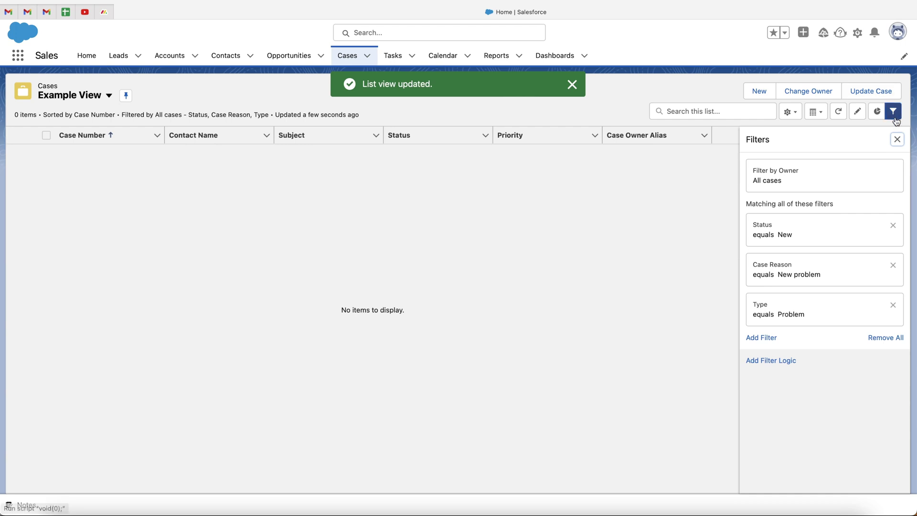
Re-add the filter logic as 1 AND (2 OR 3), save the list view, and close the filters.
left_click(767, 361)
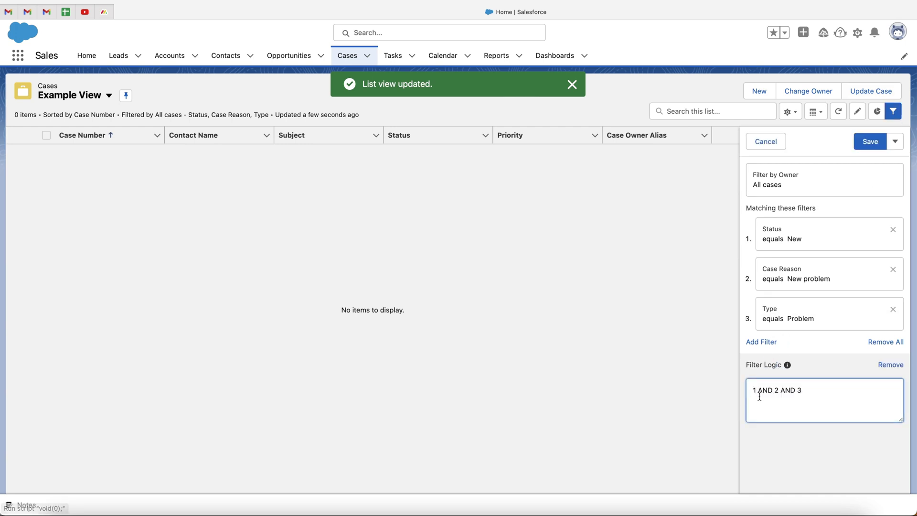
left_click(776, 396)
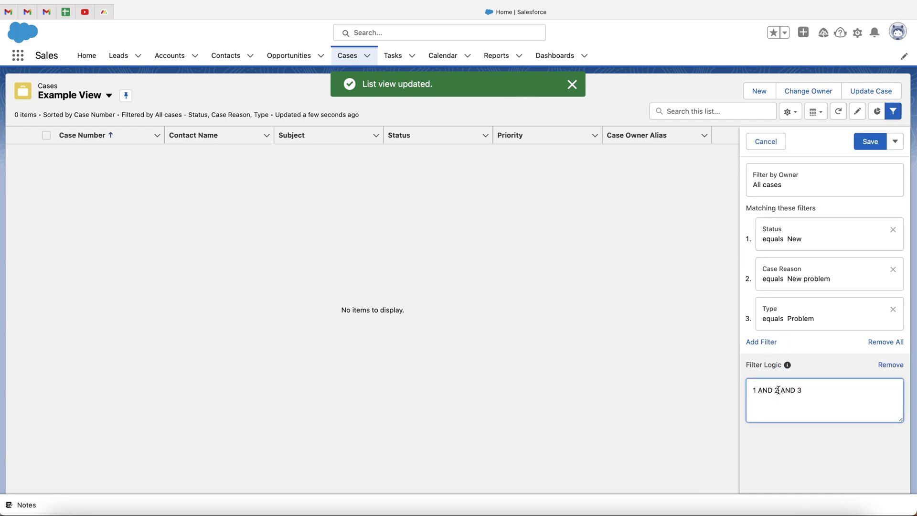
type("(")
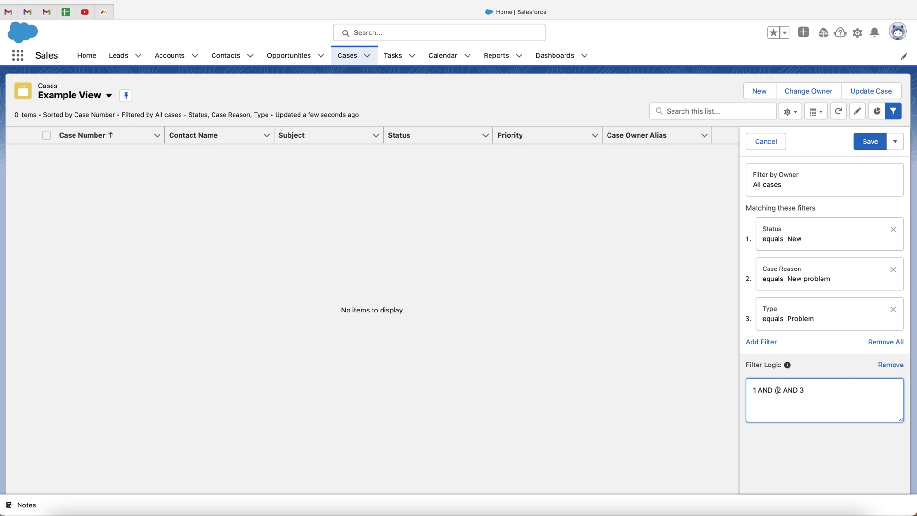
double_click(790, 389)
type("OR")
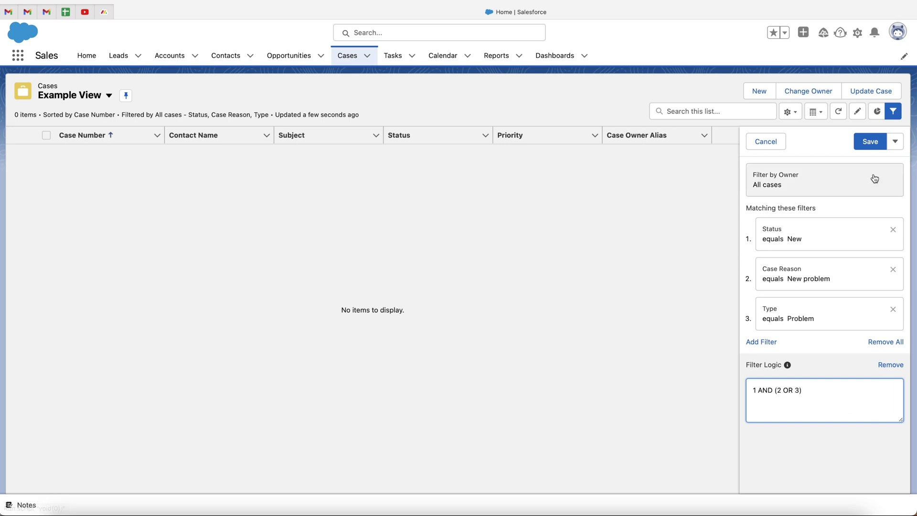
left_click(869, 142)
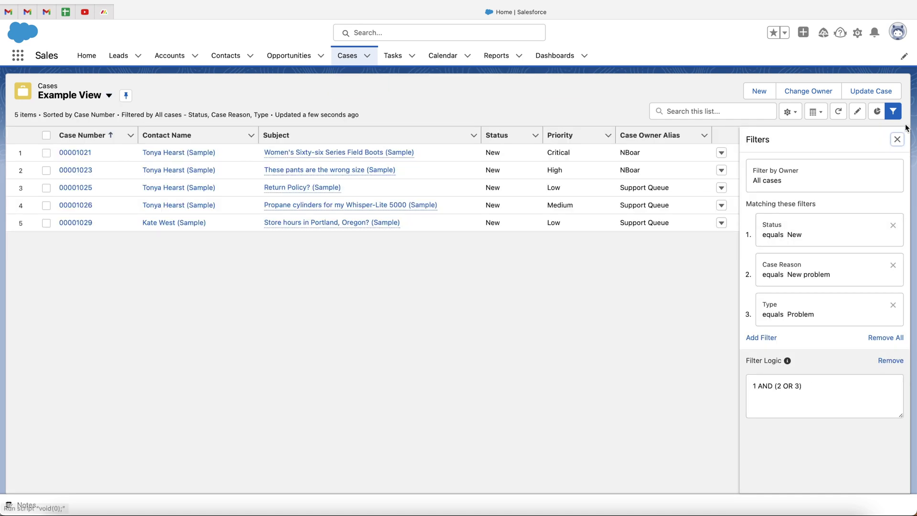
left_click(898, 139)
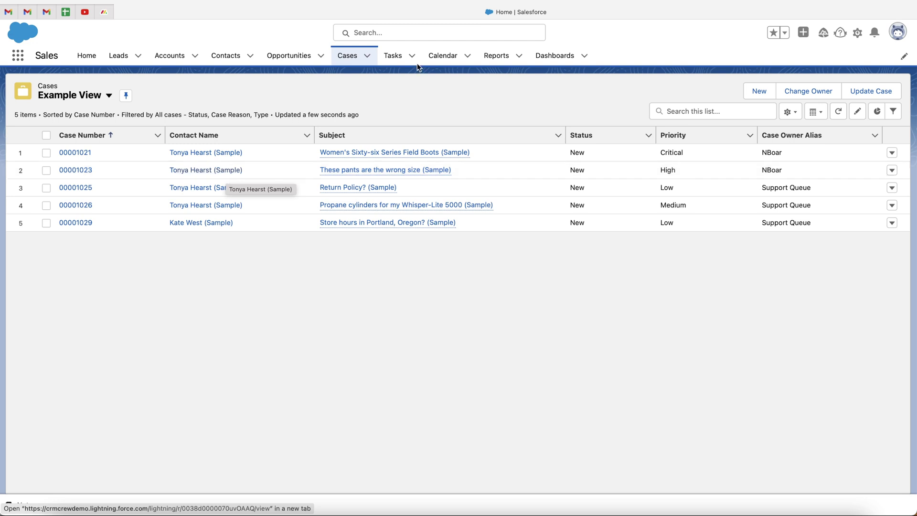
Open the selection of displayed fields for Example View and add Escalated to the visible fields.
left_click(790, 112)
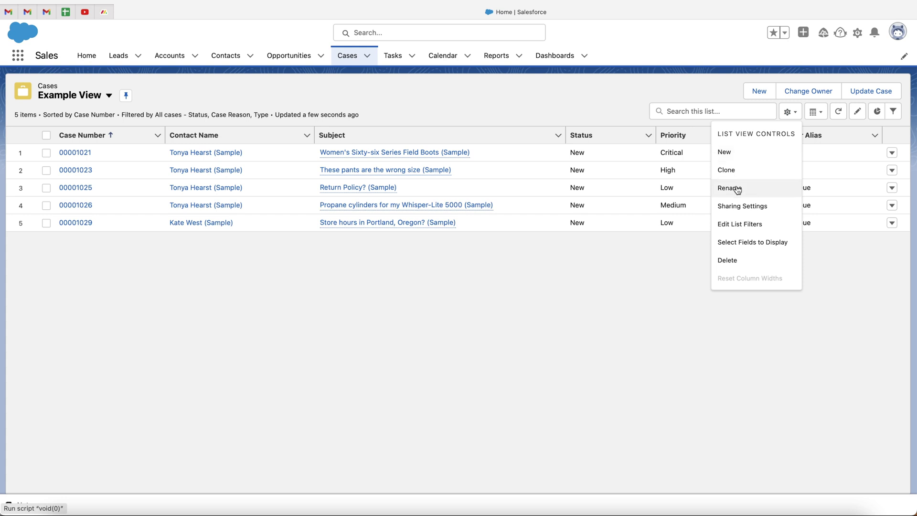
left_click(730, 247)
scroll(364, 243, "down", 2)
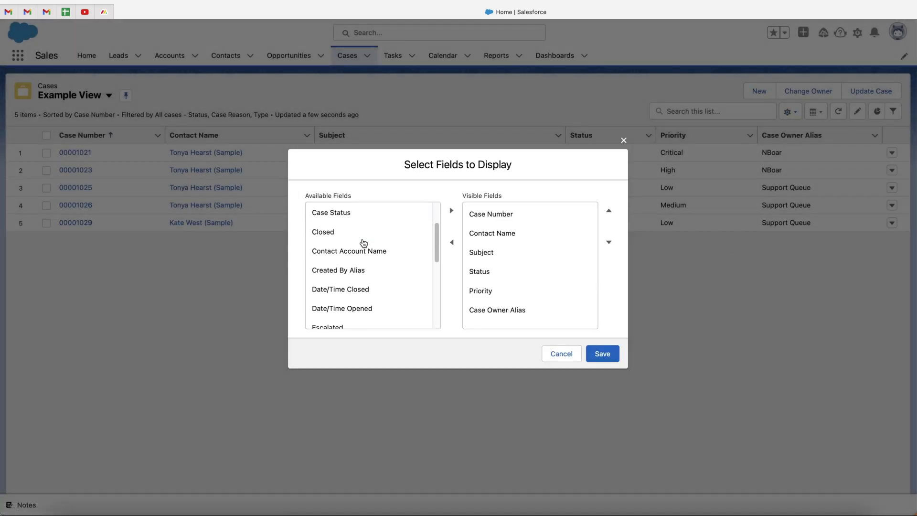
scroll(355, 267, "down", 2)
left_click(359, 262)
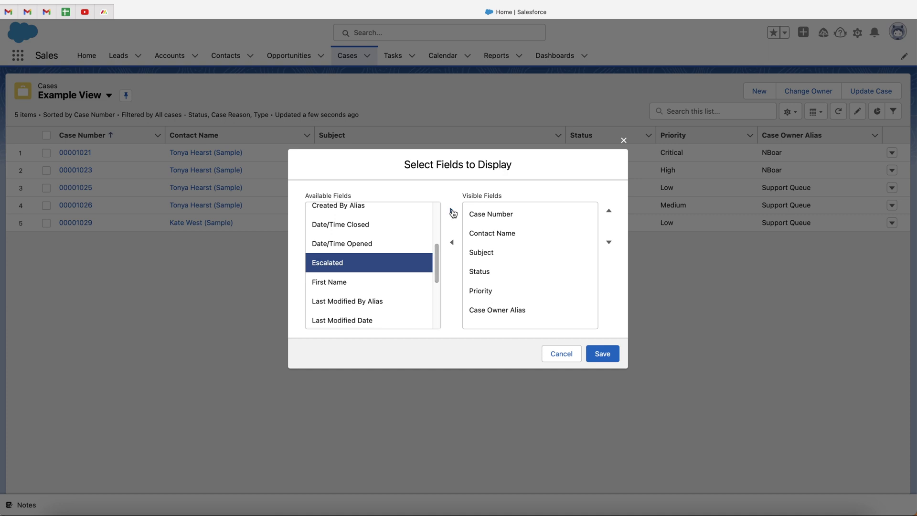
left_click(452, 211)
Remove Subject from the visible fields of Example View.
left_click(356, 265)
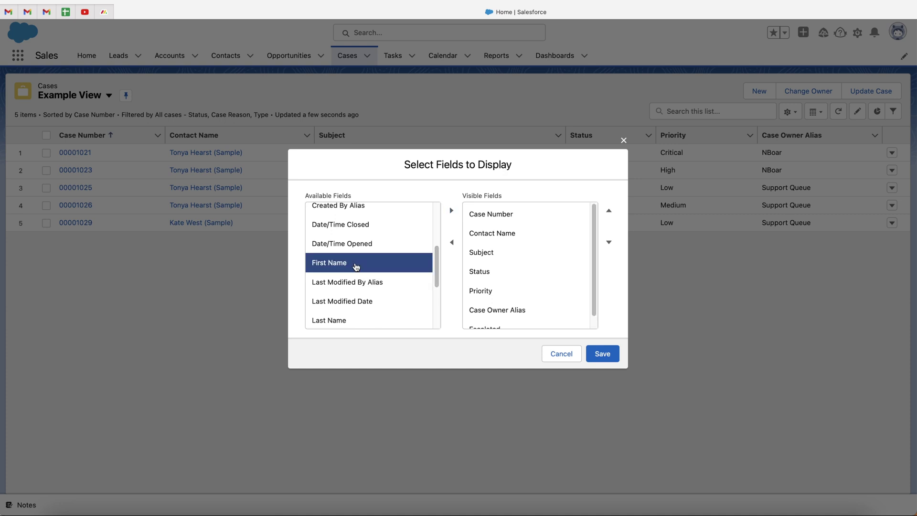
scroll(355, 267, "up", 1)
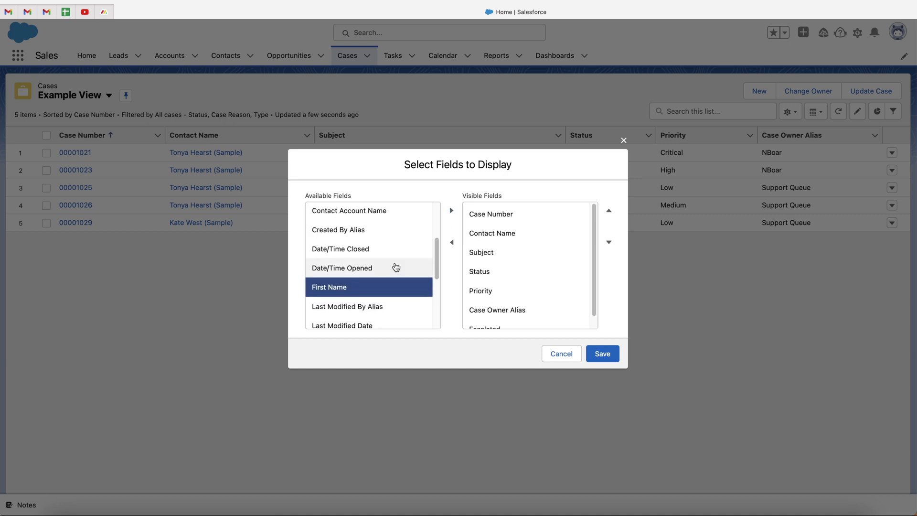
scroll(503, 242, "down", 1)
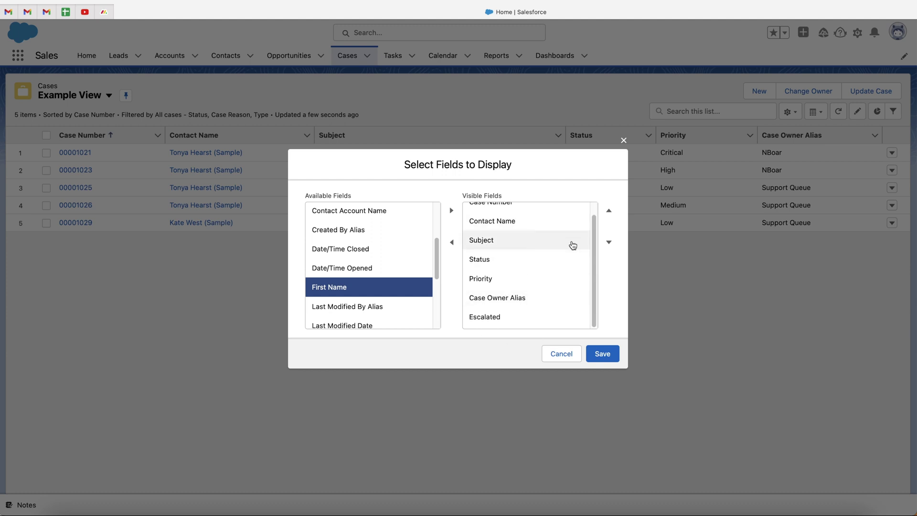
left_click(472, 238)
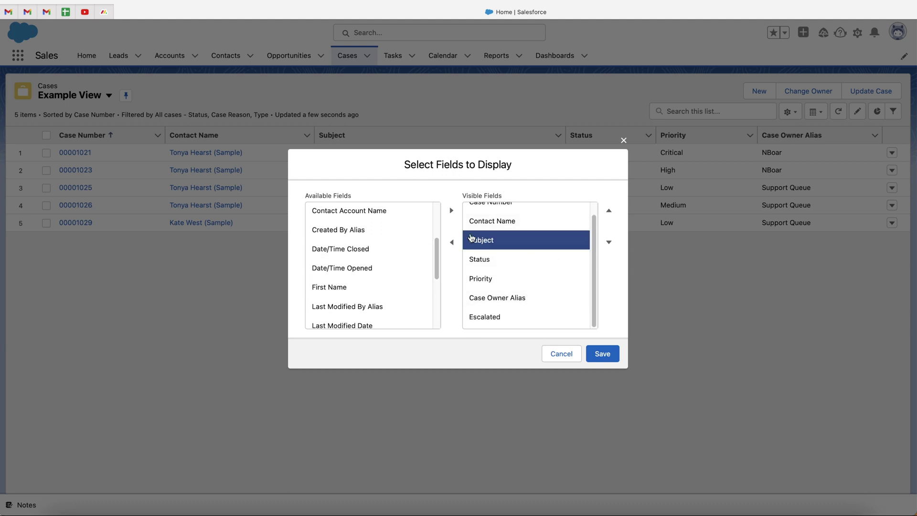
left_click(452, 241)
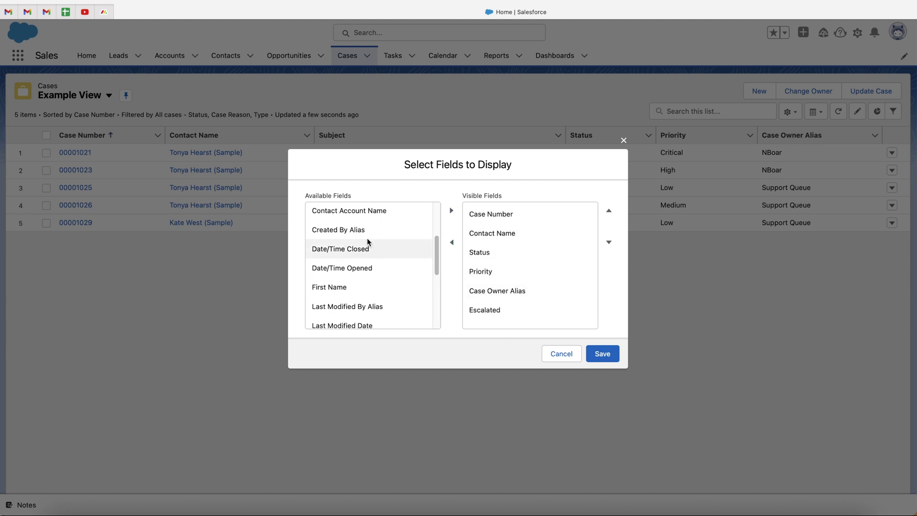
Add Date/Time Closed to the visible fields of Example View.
left_click(355, 254)
left_click(453, 210)
scroll(513, 260, "down", 1)
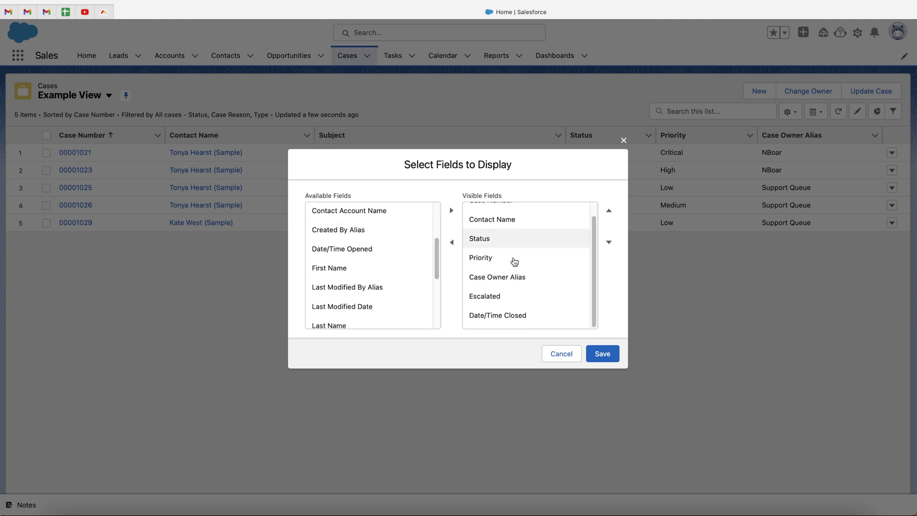
Move Escalated to the first position in the visible fields, above Case Number, and save the field selection.
left_click(496, 299)
scroll(525, 279, "up", 1)
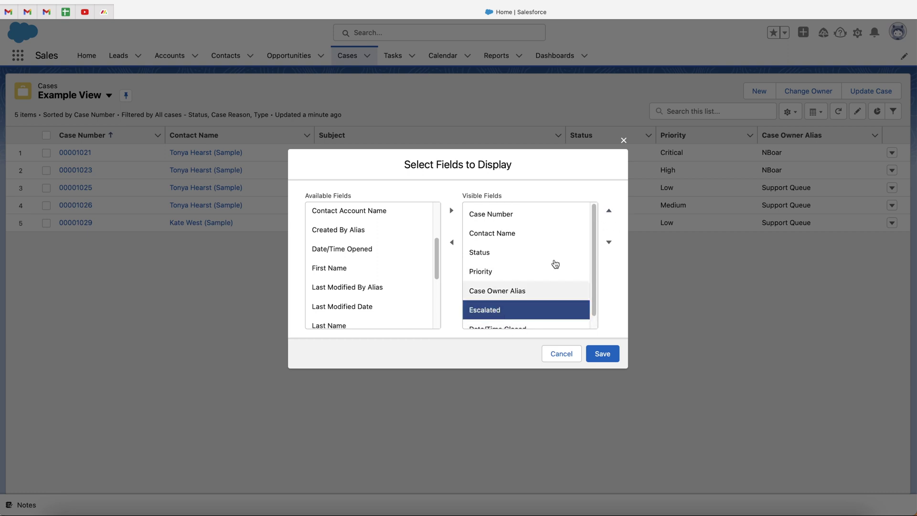
left_click(608, 210)
left_click(609, 210)
left_click(608, 211)
left_click(608, 211)
left_click(609, 210)
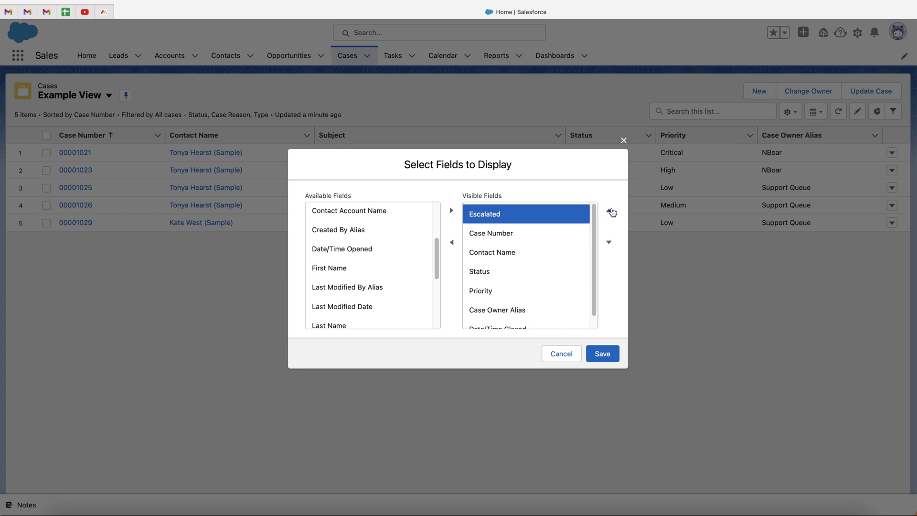
left_click(598, 354)
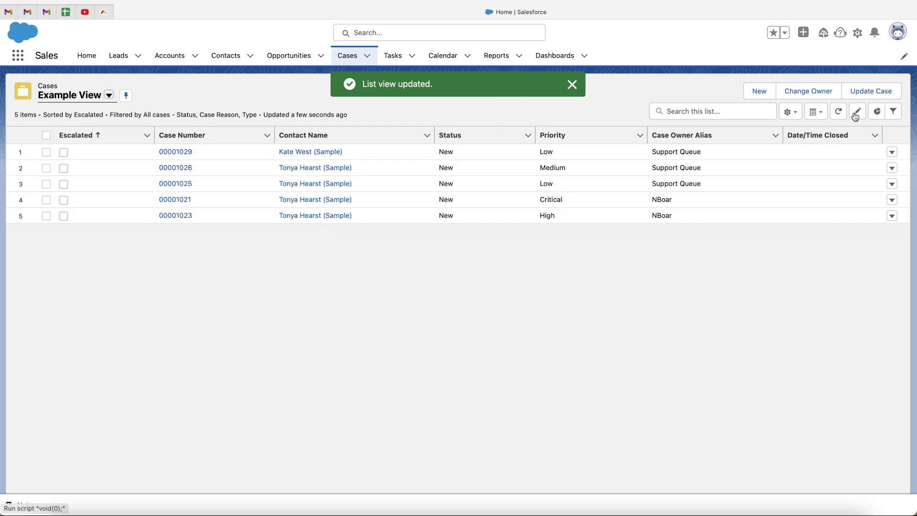
Delete the Example View list view and switch the case list to All Cases.
left_click(789, 113)
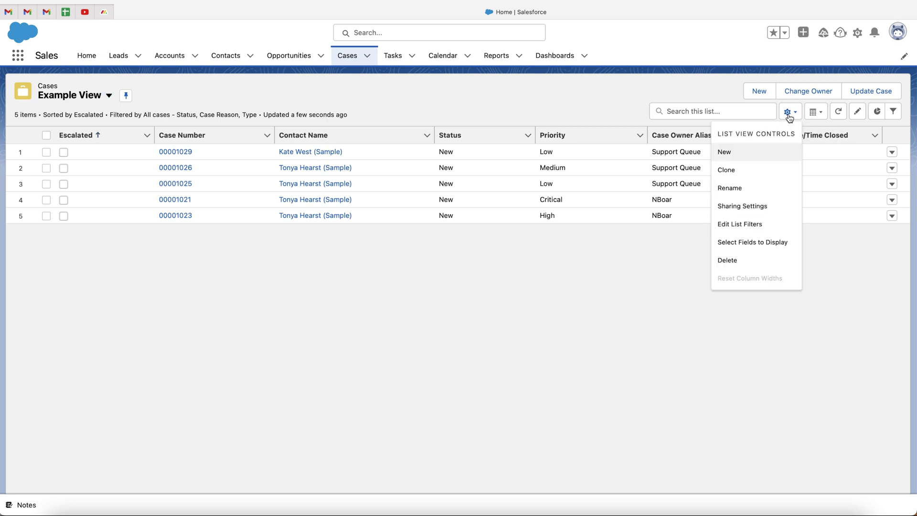
left_click(735, 261)
left_click(597, 294)
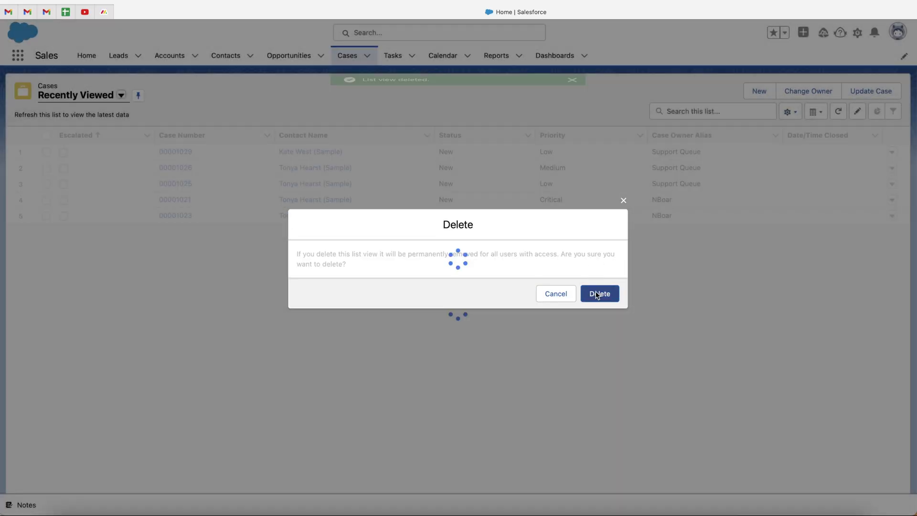
left_click(83, 98)
left_click(79, 134)
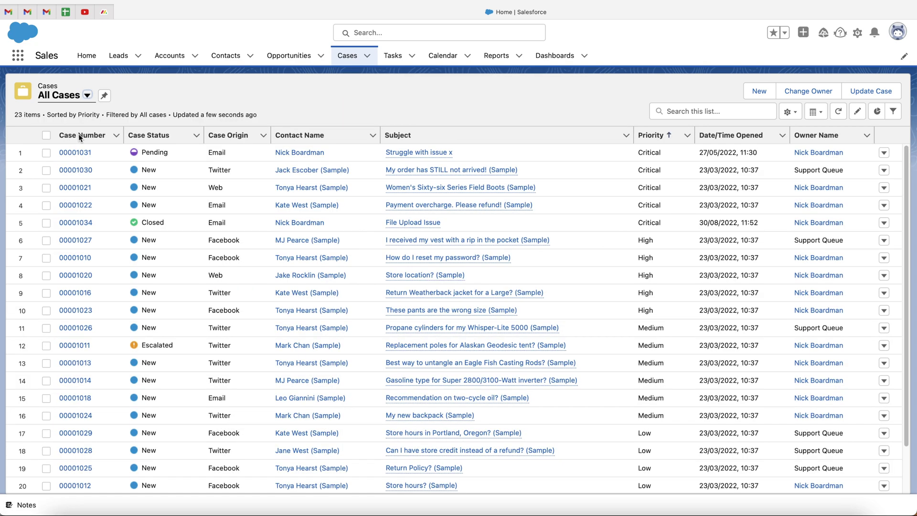